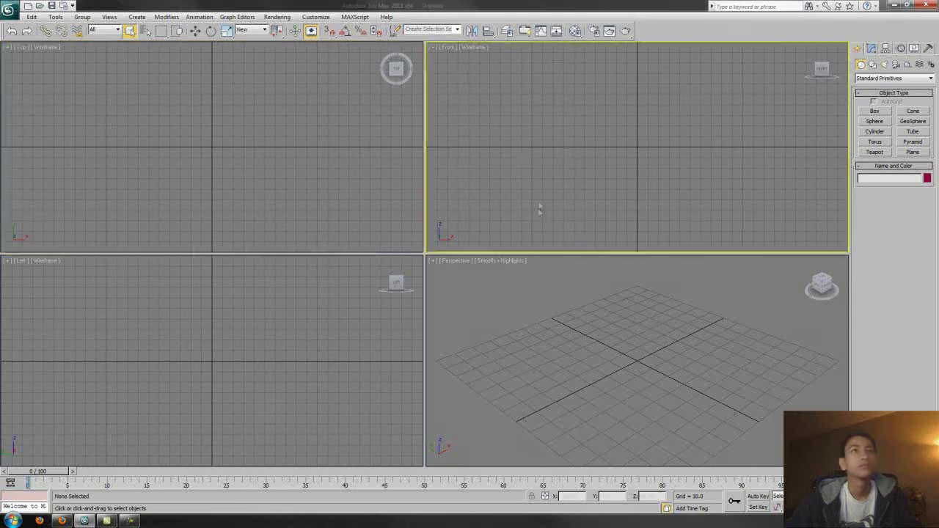
Create a low-segment sphere and clone a copy of it with radius 25.
drag(212, 147, 266, 147)
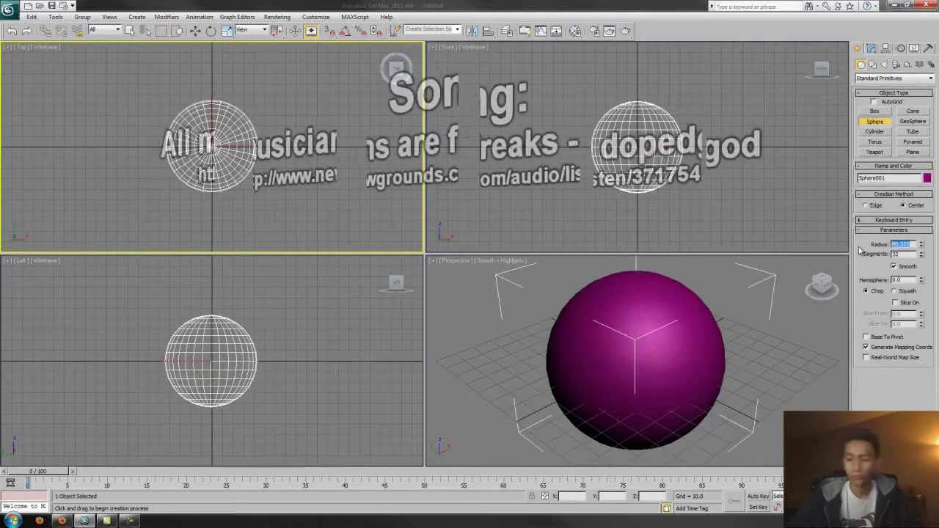
drag(920, 254, 854, 275)
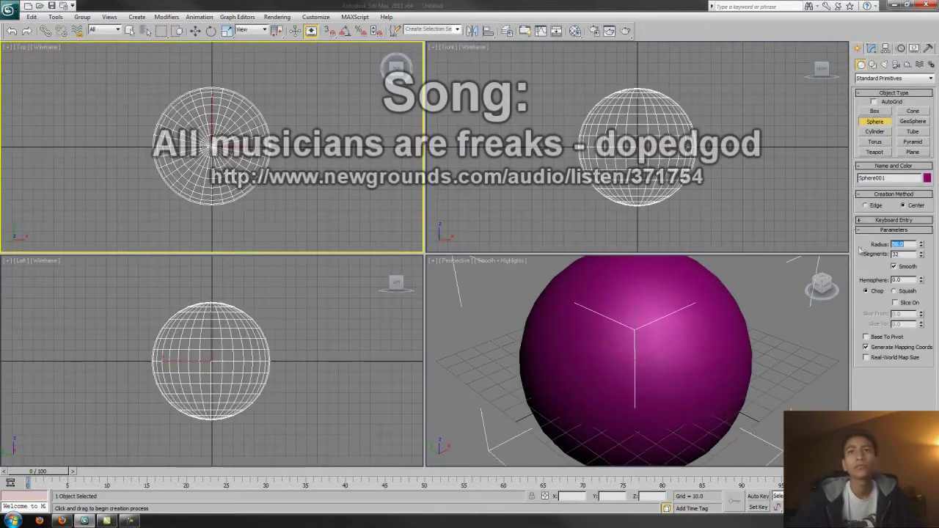
right_click(195, 31)
key(ctrl+v)
click(442, 297)
click(870, 48)
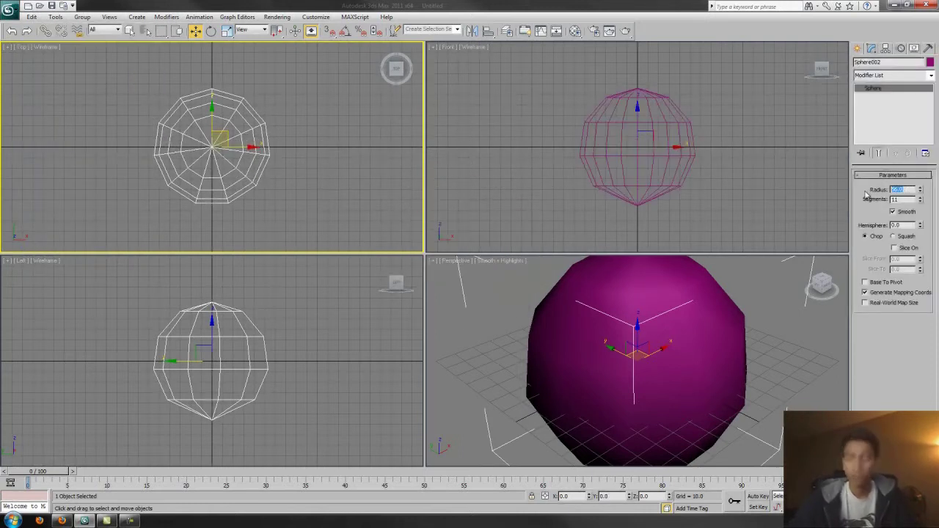
text(25)
key(Return)
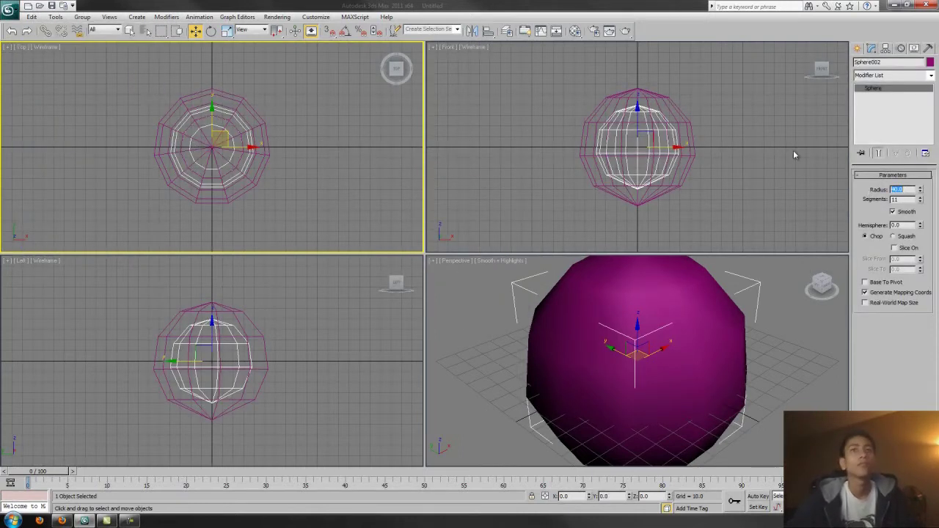
Squash the outer sphere flat on Z into a brim and maximize the Perspective viewport.
click(692, 126)
drag(637, 110, 638, 182)
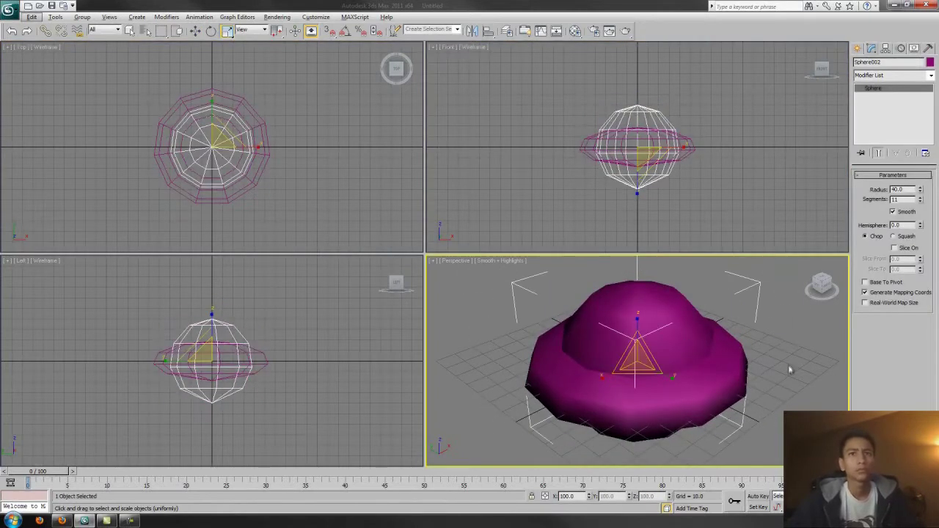
click(764, 360)
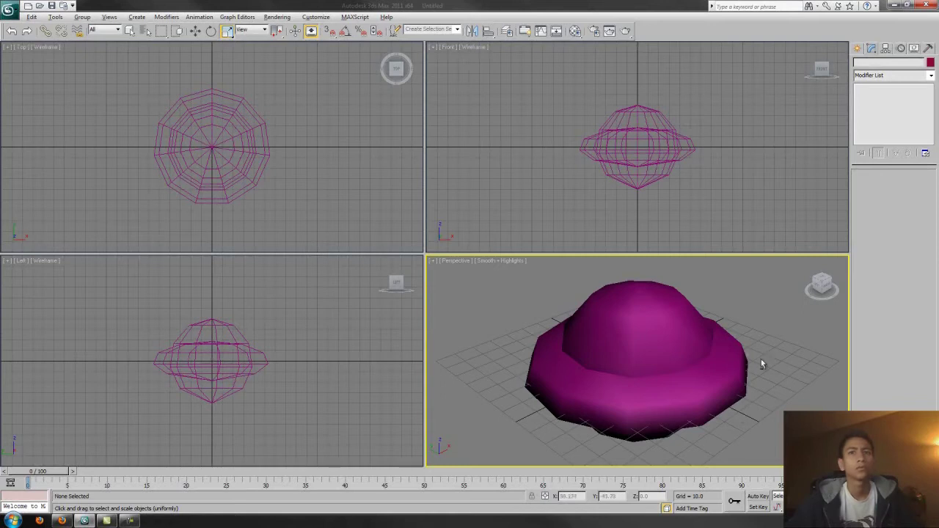
click(673, 24)
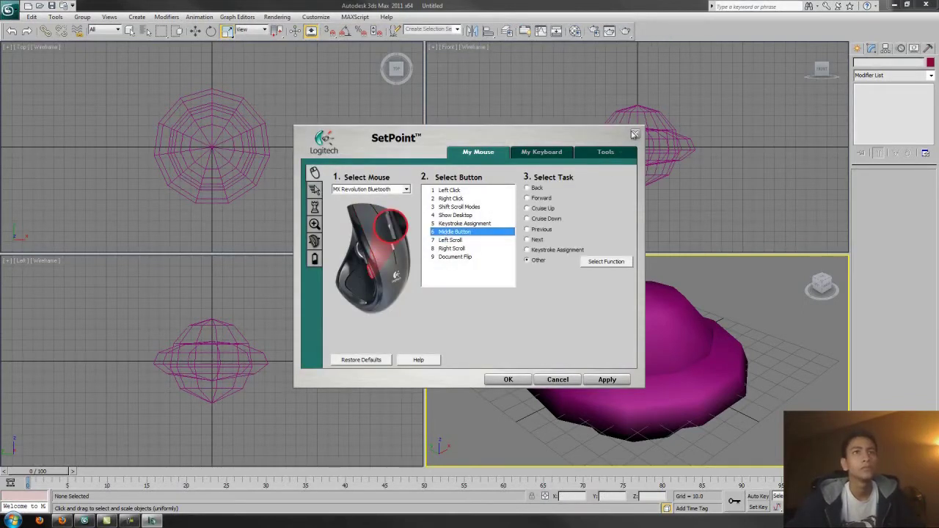
click(635, 133)
mouse_move(778, 388)
alt+middle_down()
mouse_move(748, 383)
mouse_move(749, 369)
alt+middle_up()
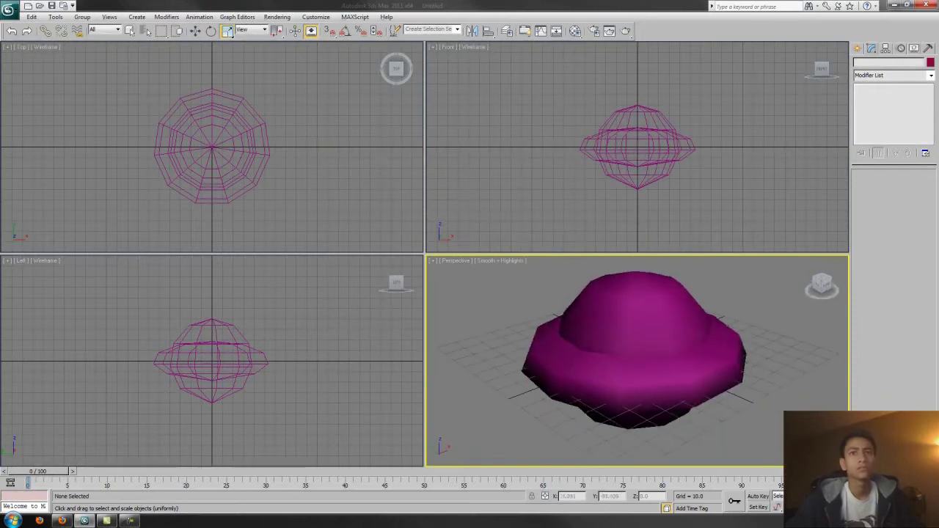
key(alt+w)
mouse_move(608, 325)
alt+middle_down()
mouse_move(643, 319)
mouse_move(504, 274)
alt+middle_up()
click(504, 275)
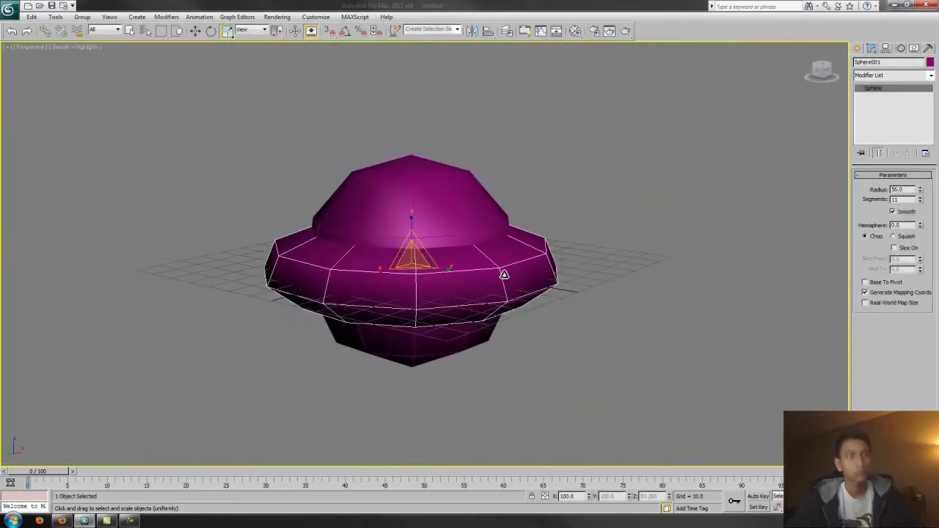
Merge the brim sphere into the dome with a Boolean compound object.
key(f)
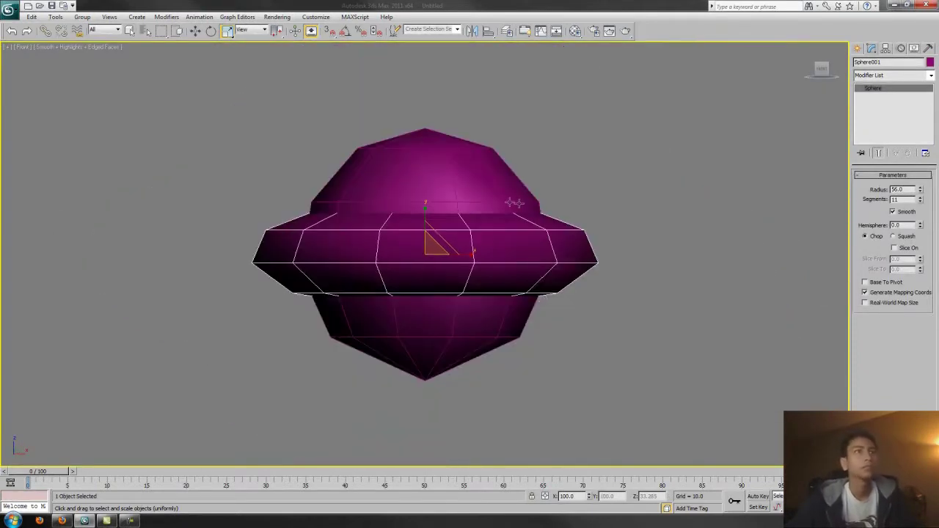
click(513, 203)
click(857, 47)
click(894, 78)
click(887, 95)
click(874, 141)
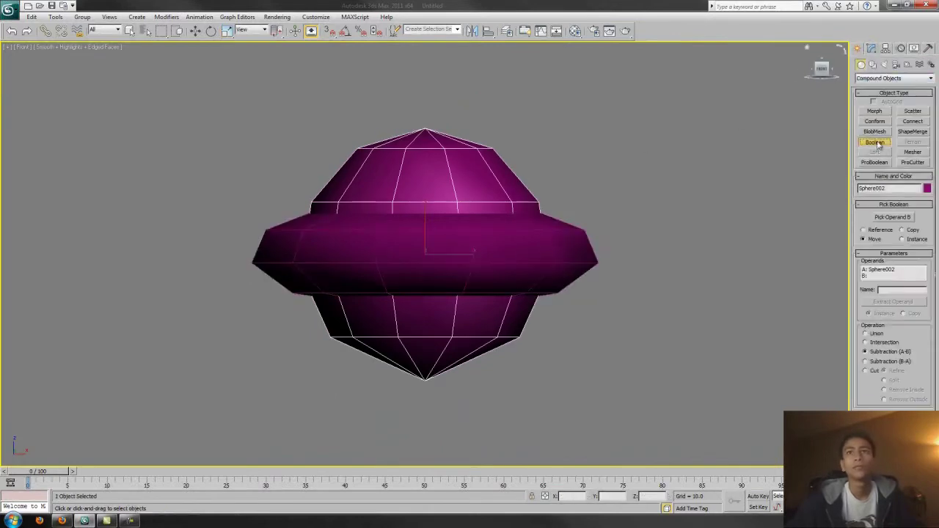
click(560, 239)
Add an FFD 4x4x4 modifier and pull the left lattice points inward.
click(871, 48)
click(894, 74)
click(884, 194)
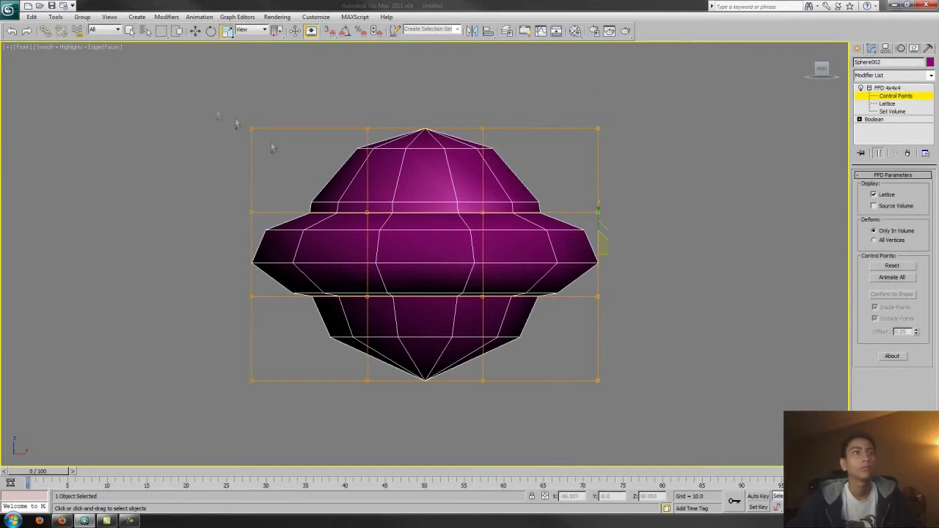
alt+middle_drag(432, 246, 425, 327)
alt+middle_drag(660, 228, 554, 365)
key(f)
drag(288, 65, 232, 168)
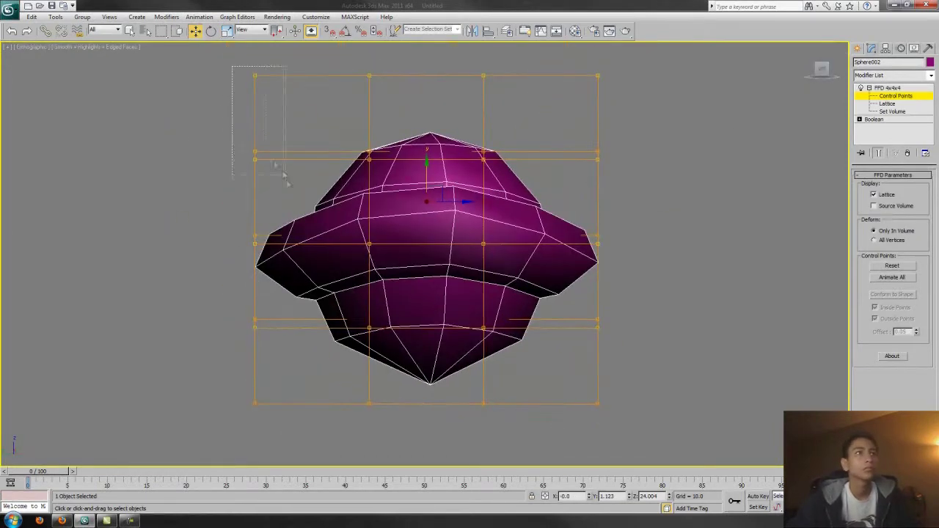
drag(242, 281, 287, 287)
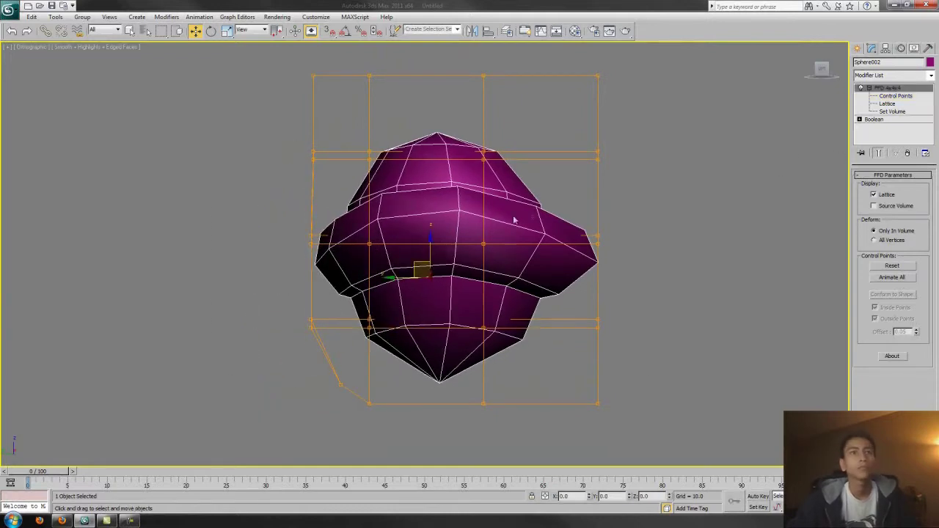
Convert the deformed object to an Editable Mesh.
right_click(536, 252)
click(616, 337)
right_click(667, 244)
right_click(535, 246)
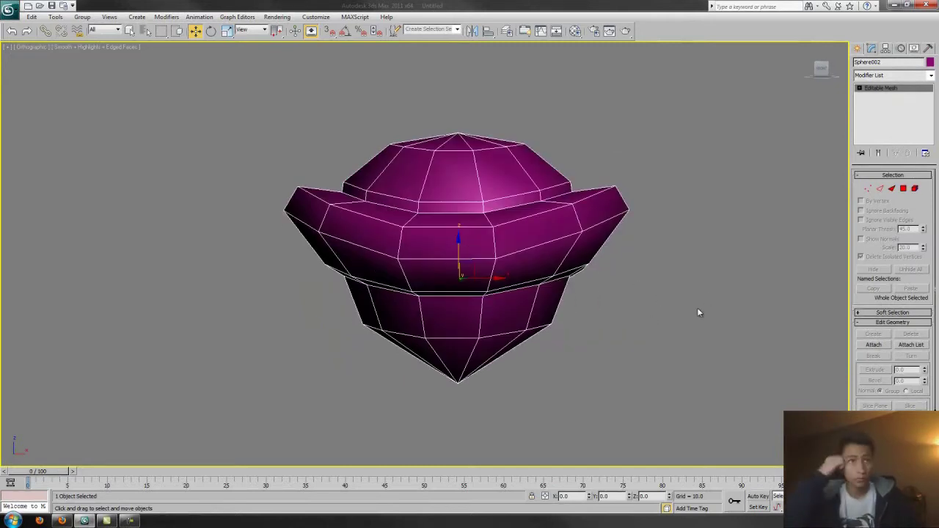
Change the object colour from magenta to green.
alt+middle_drag(697, 312, 608, 361)
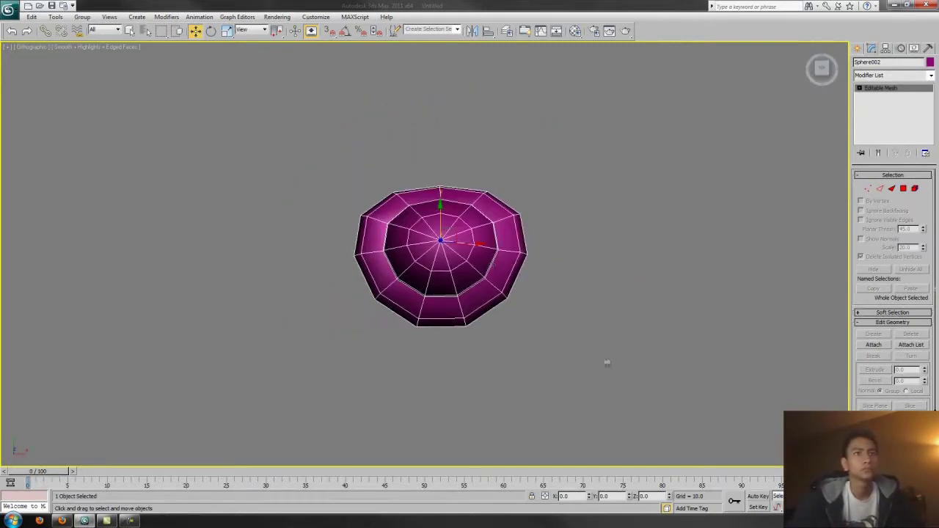
alt+middle_drag(587, 352, 544, 340)
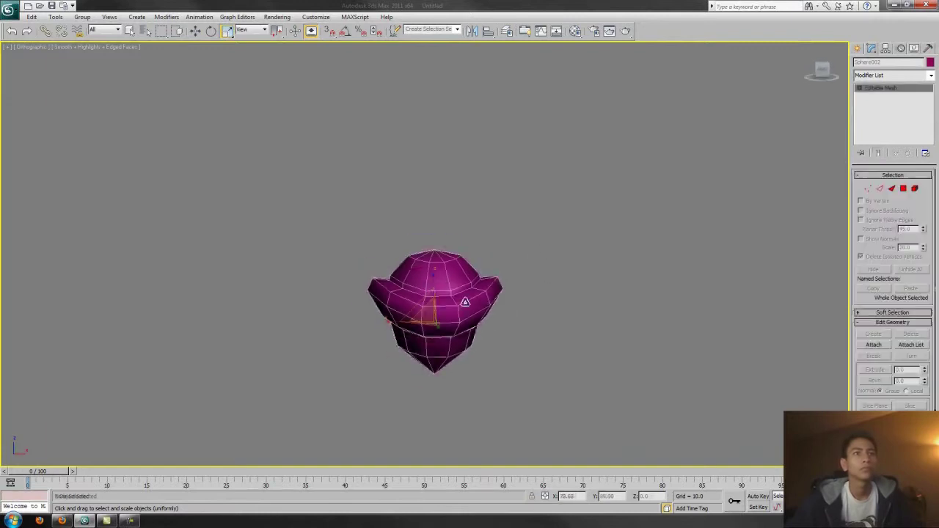
scroll(538, 352, up, 4)
scroll(515, 310, up, 3)
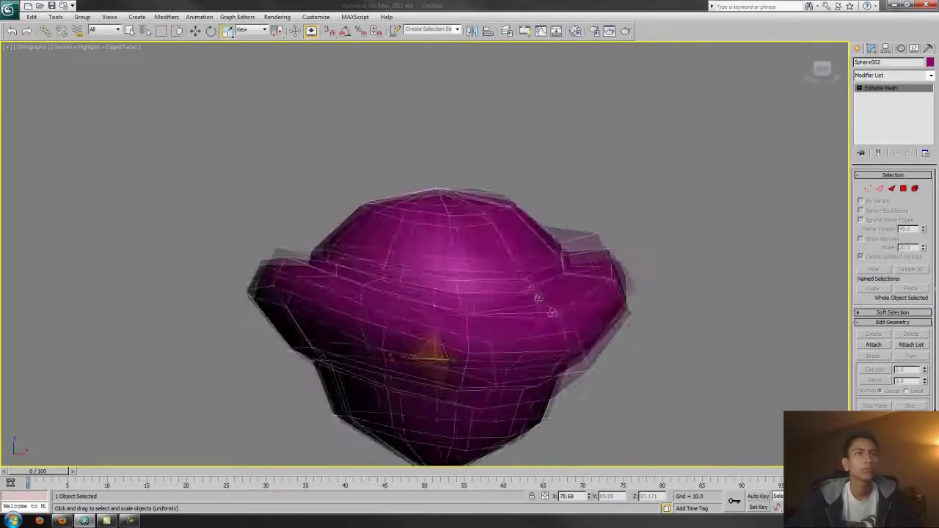
click(930, 62)
click(516, 314)
Switch to Polygon level and select a front face on the brim.
alt+middle_drag(622, 349, 514, 330)
key(4)
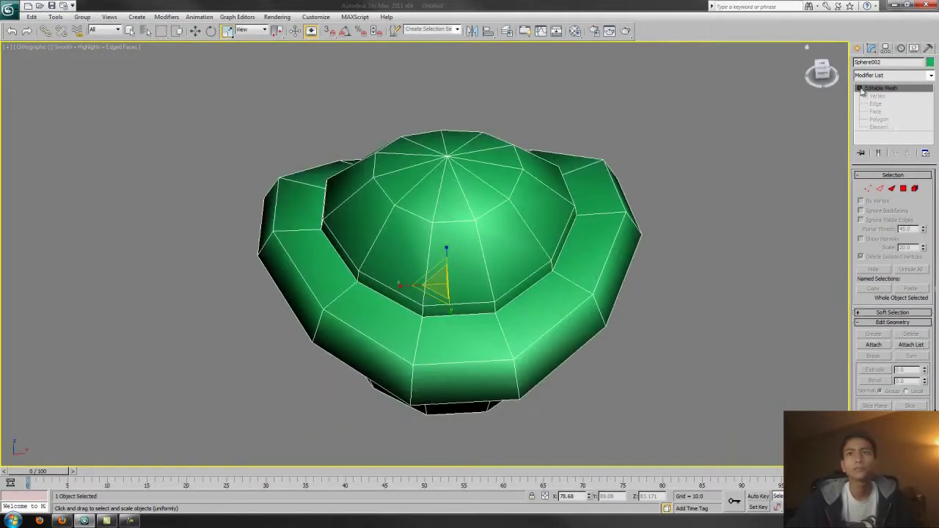
click(503, 328)
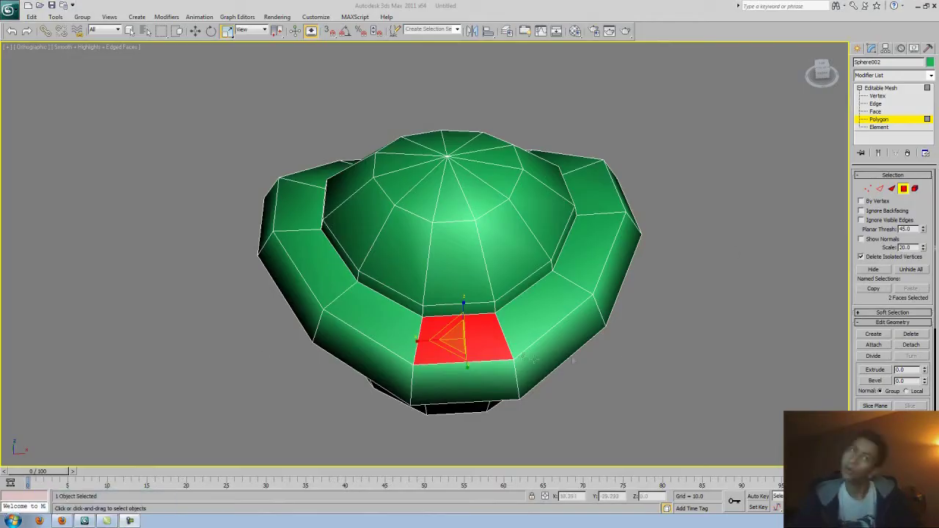
Bevel the selected front face outward.
alt+middle_drag(620, 350, 513, 330)
right_click(457, 331)
click(484, 352)
drag(462, 345, 484, 326)
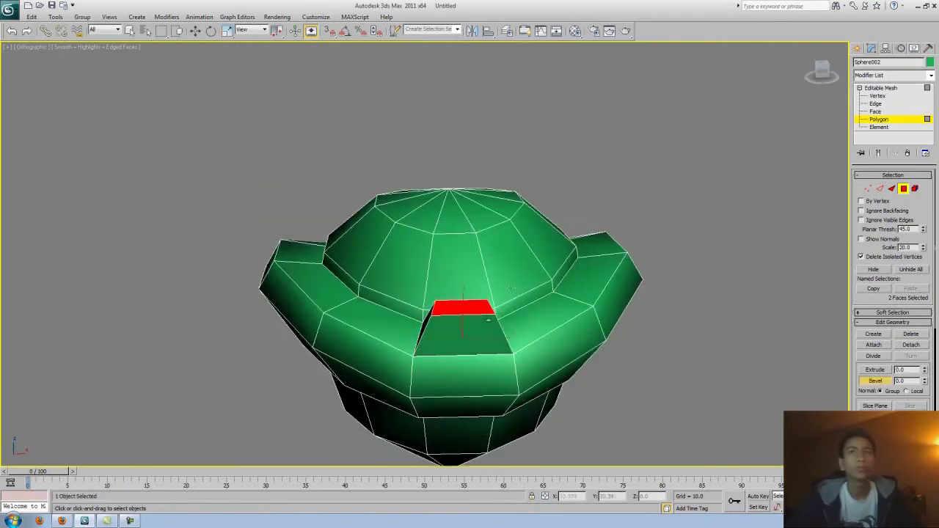
Add a MeshSmooth modifier, then go back to polygon editing.
click(930, 74)
click(877, 194)
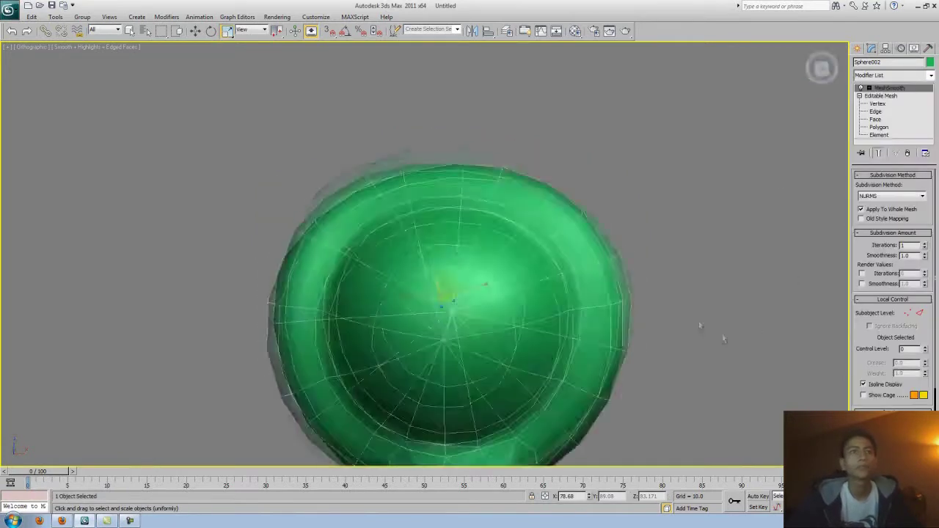
alt+middle_drag(785, 247, 688, 256)
click(878, 127)
key(ctrl+z)
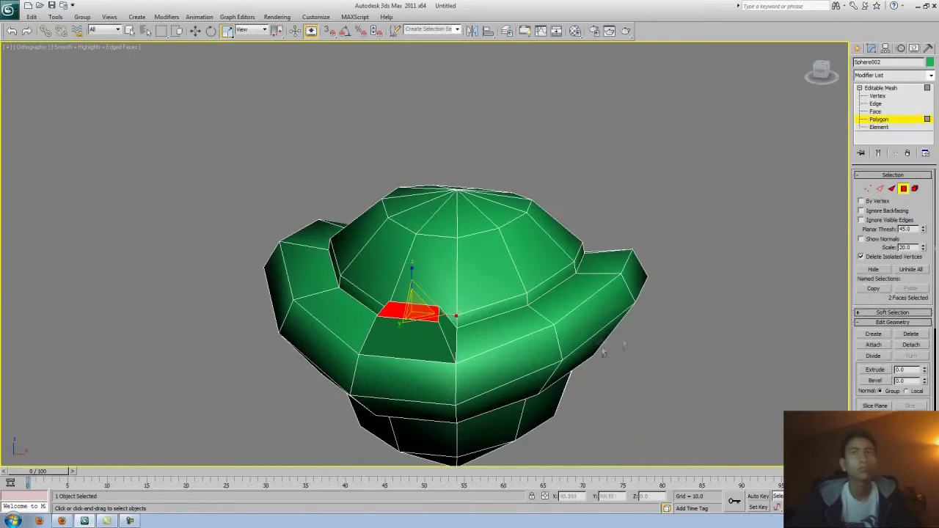
key(ctrl+y)
alt+middle_drag(753, 346, 601, 221)
click(878, 127)
Extrude a ring of 12 faces inward by -8.338.
right_click(526, 204)
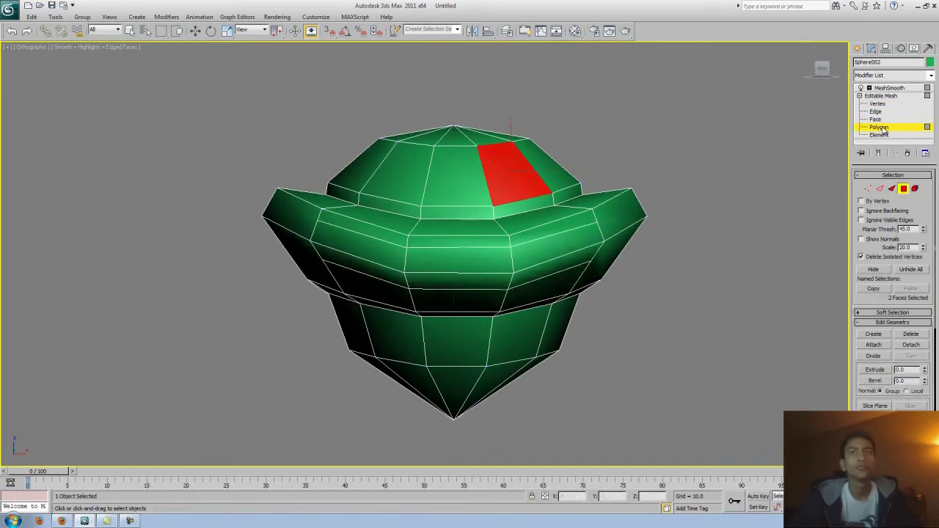
right_click(345, 266)
drag(457, 264, 457, 298)
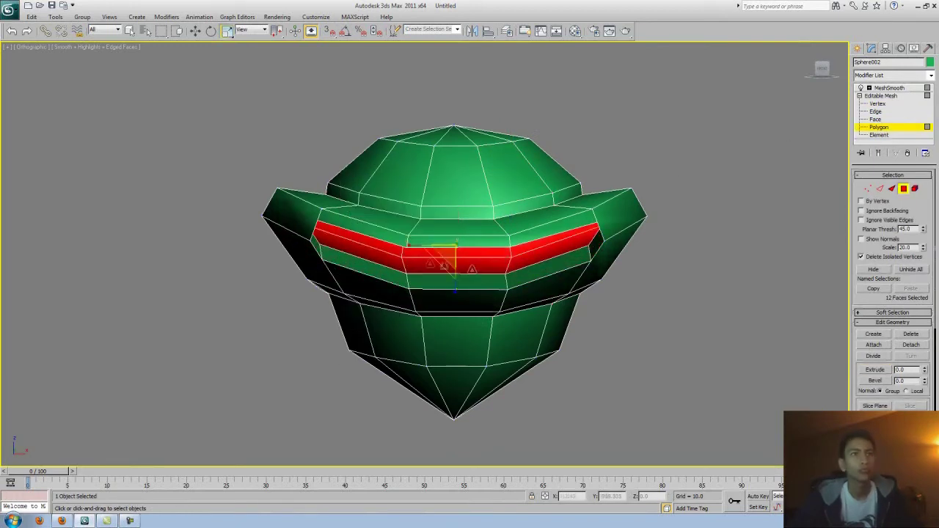
Select a pair of vertices on the crown at Vertex level.
alt+middle_drag(426, 254, 456, 285)
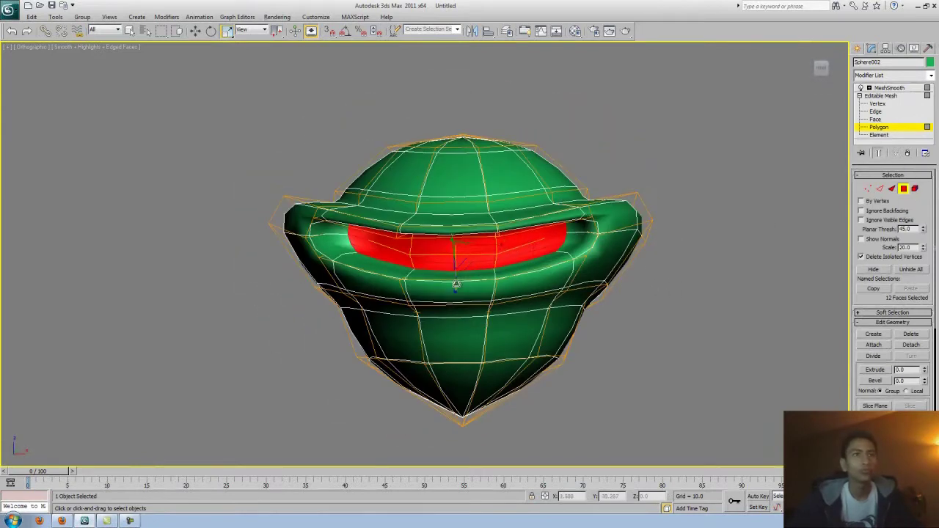
alt+middle_drag(487, 246, 501, 245)
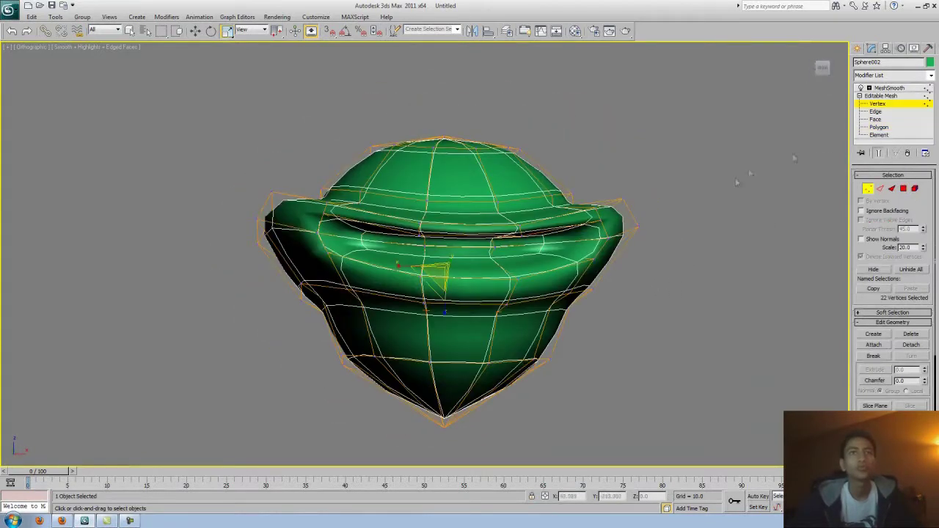
alt+middle_drag(736, 182, 694, 222)
click(535, 222)
alt+middle_drag(540, 214, 432, 219)
mouse_move(440, 162)
alt+middle_down()
mouse_move(481, 174)
mouse_move(413, 213)
alt+middle_up()
alt+middle_drag(333, 165, 335, 170)
mouse_move(411, 201)
alt+middle_down()
mouse_move(528, 220)
mouse_move(368, 163)
alt+middle_up()
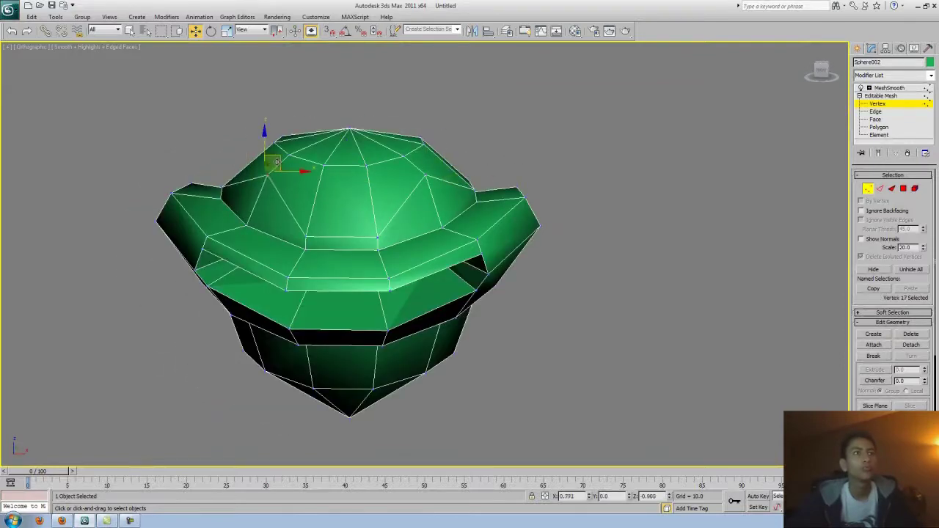
Finish extruding the eye sockets inward at Polygon level and preview the smoothed head.
click(545, 165)
alt+middle_drag(545, 166, 540, 155)
right_click(424, 225)
click(878, 127)
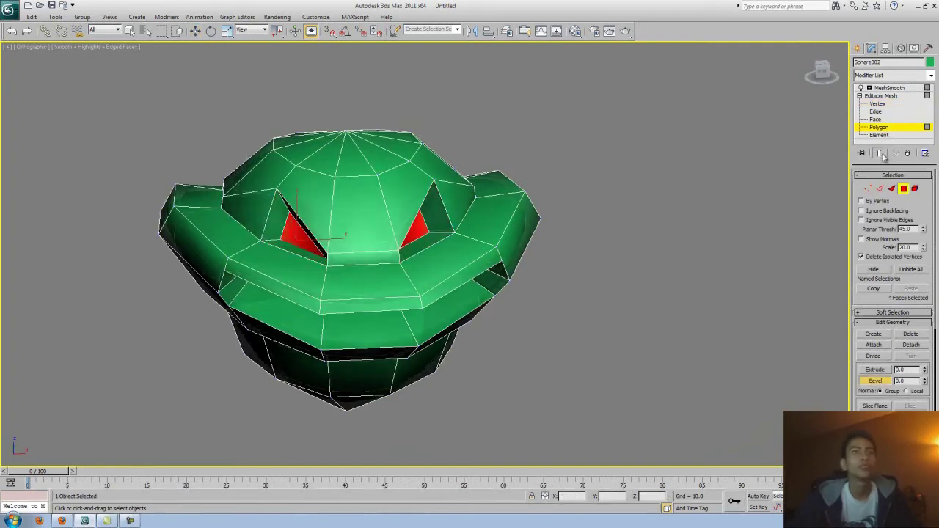
click(878, 153)
alt+middle_drag(556, 224, 444, 237)
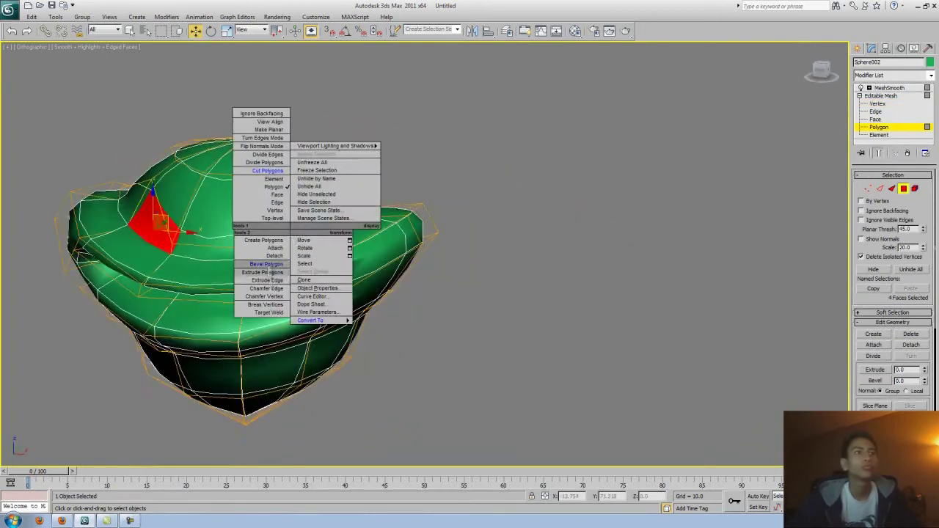
mouse_move(299, 285)
alt+middle_down()
mouse_move(443, 304)
mouse_move(495, 252)
mouse_move(377, 198)
alt+middle_up()
click(443, 303)
right_click(377, 198)
click(357, 161)
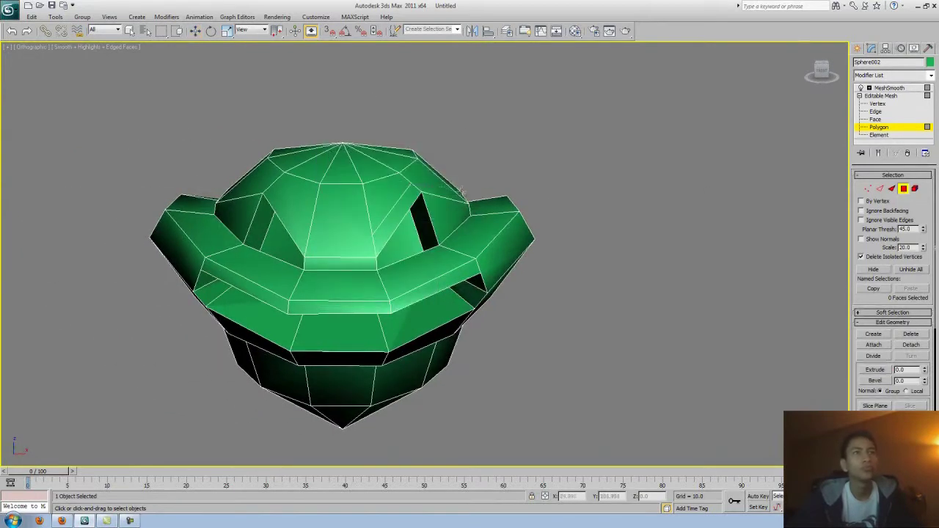
Extrude the faces above the eye outward into a brow ridge.
alt+middle_drag(236, 185, 569, 291)
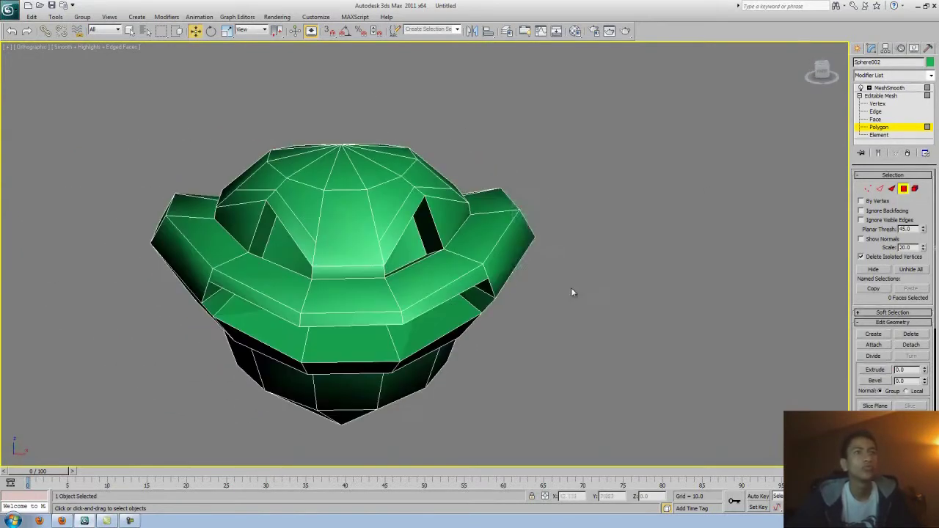
right_click(569, 271)
click(557, 311)
right_click(264, 195)
click(299, 199)
mouse_move(299, 200)
alt+middle_down()
mouse_move(583, 240)
mouse_move(539, 277)
mouse_move(677, 298)
mouse_move(393, 179)
alt+middle_up()
click(574, 269)
Switch to Vertex level with Move and pick the vertex at the brow's inner end.
key(w)
right_click(393, 178)
click(389, 160)
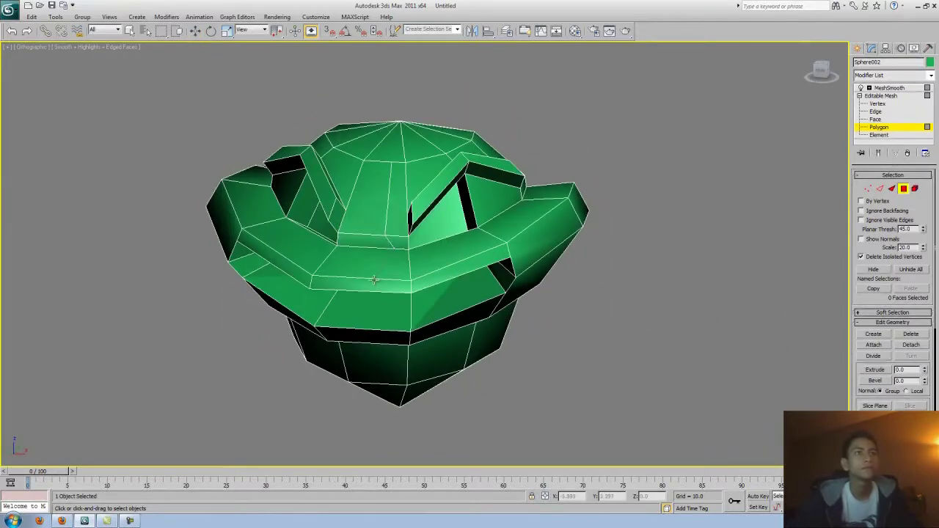
mouse_move(352, 277)
alt+middle_down()
mouse_move(585, 345)
mouse_move(601, 330)
mouse_move(490, 244)
alt+middle_up()
key(1)
key(w)
mouse_move(446, 265)
alt+middle_down()
mouse_move(548, 321)
mouse_move(559, 341)
mouse_move(625, 335)
mouse_move(591, 352)
mouse_move(407, 242)
alt+middle_up()
click(565, 333)
right_click(407, 242)
click(415, 134)
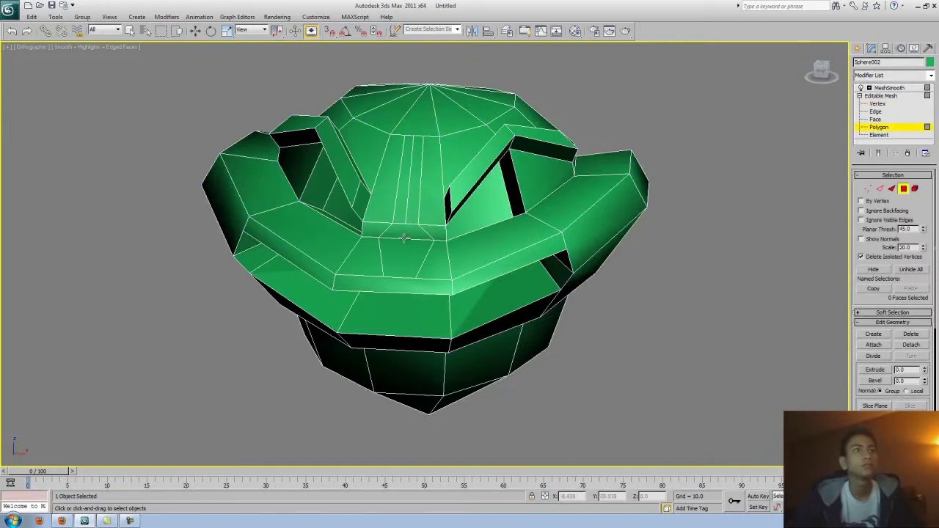
alt+middle_drag(396, 278, 883, 144)
click(473, 224)
alt+middle_drag(474, 224, 469, 227)
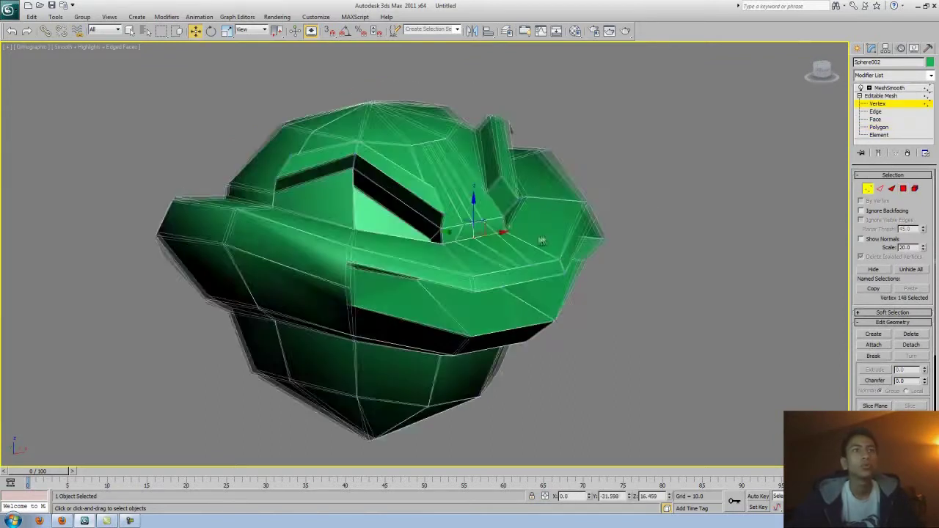
Select the vertices between the brows, down to a single brow-centre vertex.
alt+middle_drag(481, 186, 506, 187)
click(488, 184)
scroll(514, 190, down, 3)
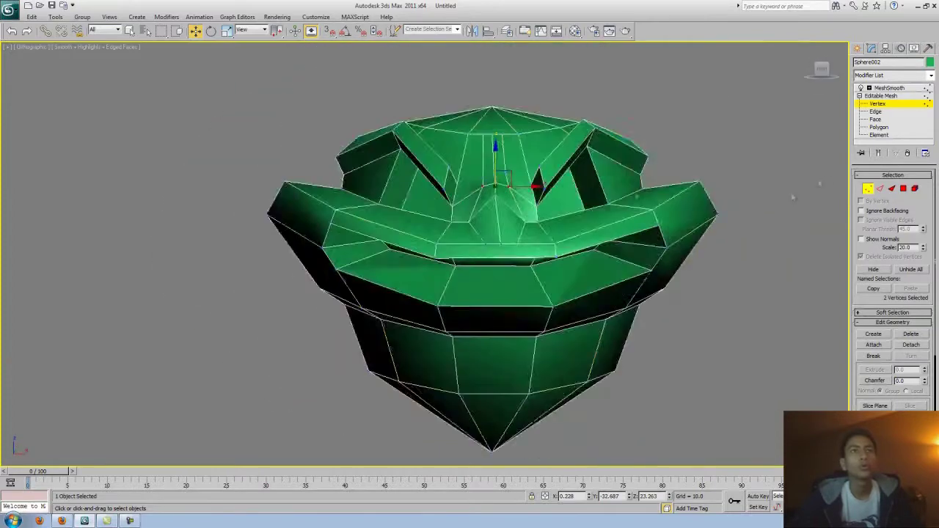
scroll(513, 191, up, 5)
scroll(515, 202, down, 3)
scroll(516, 212, down, 2)
scroll(517, 212, up, 6)
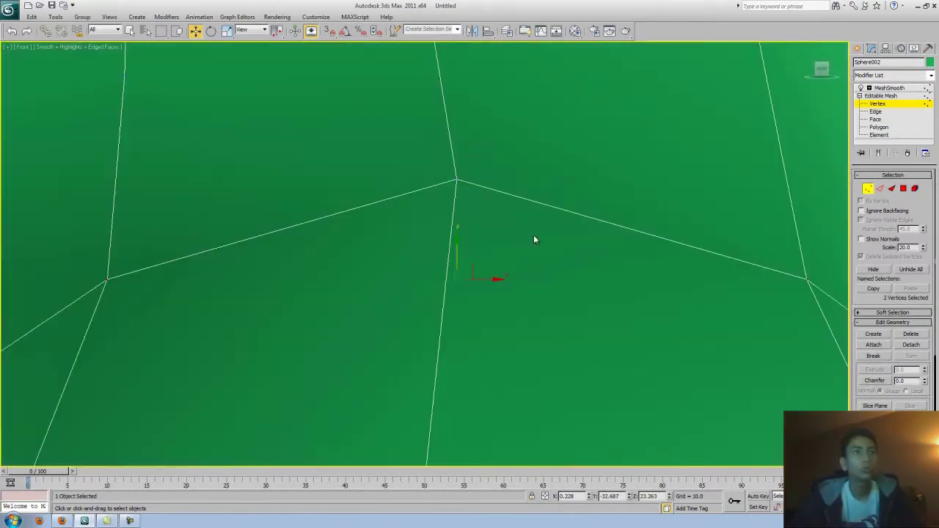
scroll(534, 234, down, 3)
click(483, 241)
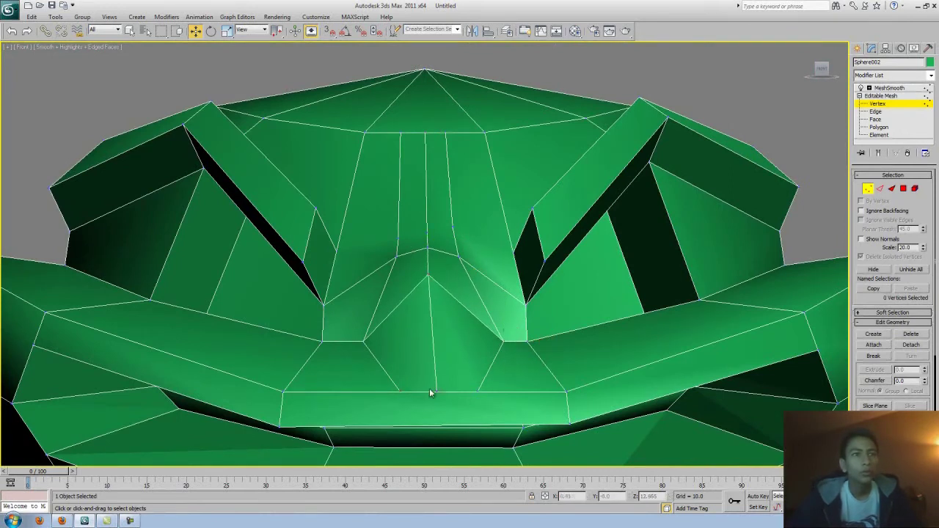
mouse_move(456, 232)
alt+middle_down()
mouse_move(502, 261)
mouse_move(545, 272)
mouse_move(540, 218)
mouse_move(555, 242)
mouse_move(636, 272)
alt+middle_up()
click(502, 262)
click(555, 242)
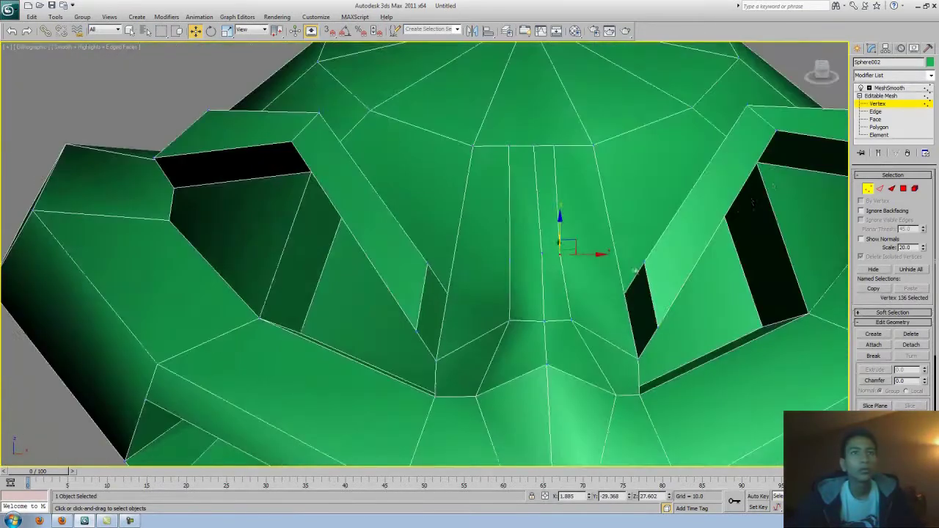
Toggle Show End Result and render a preview of the brows.
scroll(637, 271, down, 5)
scroll(653, 257, down, 3)
mouse_move(664, 245)
alt+middle_down()
mouse_move(703, 219)
mouse_move(565, 267)
mouse_move(555, 244)
mouse_move(576, 245)
mouse_move(583, 271)
alt+middle_up()
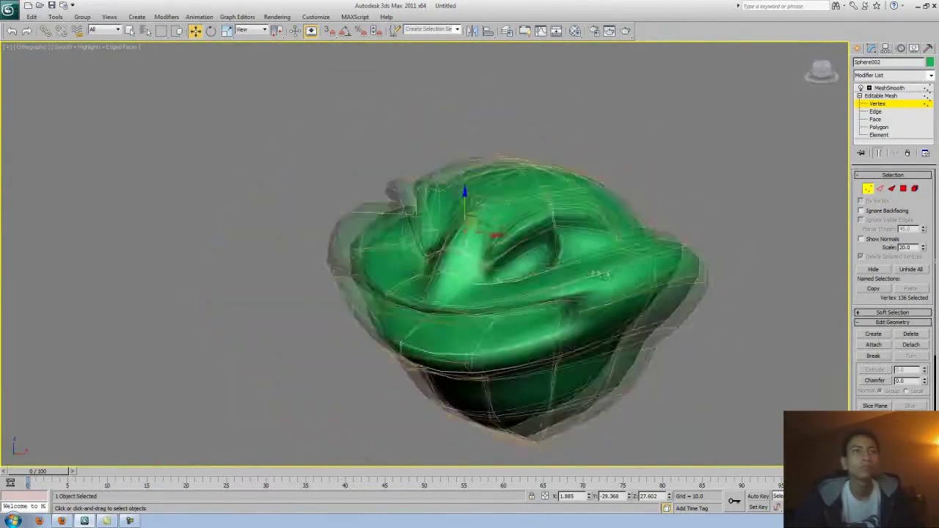
scroll(677, 245, up, 5)
scroll(677, 245, up, 2)
scroll(677, 245, down, 2)
key(Page_Up)
mouse_move(677, 245)
alt+middle_down()
mouse_move(677, 198)
mouse_move(624, 209)
alt+middle_up()
scroll(623, 209, down, 5)
scroll(624, 209, down, 1)
key(shift+q)
mouse_move(445, 142)
alt+middle_down()
mouse_move(469, 146)
mouse_move(440, 105)
alt+middle_up()
Check the head's shape at Vertex level, then return to Polygon level.
right_click(450, 223)
mouse_move(518, 174)
alt+middle_down()
mouse_move(450, 224)
mouse_move(425, 234)
mouse_move(396, 231)
mouse_move(398, 296)
mouse_move(386, 281)
alt+middle_up()
key(1)
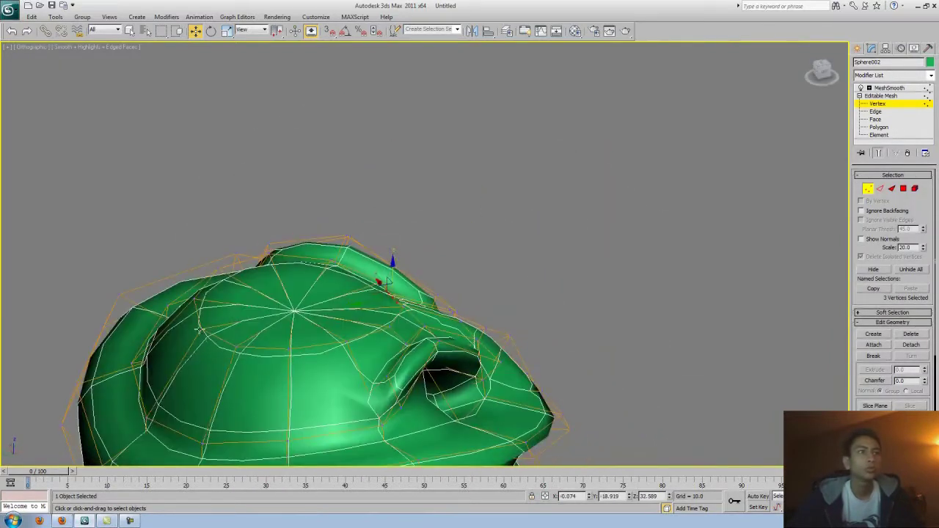
mouse_move(290, 330)
alt+middle_down()
mouse_move(257, 323)
mouse_move(409, 293)
mouse_move(367, 368)
alt+middle_up()
click(256, 324)
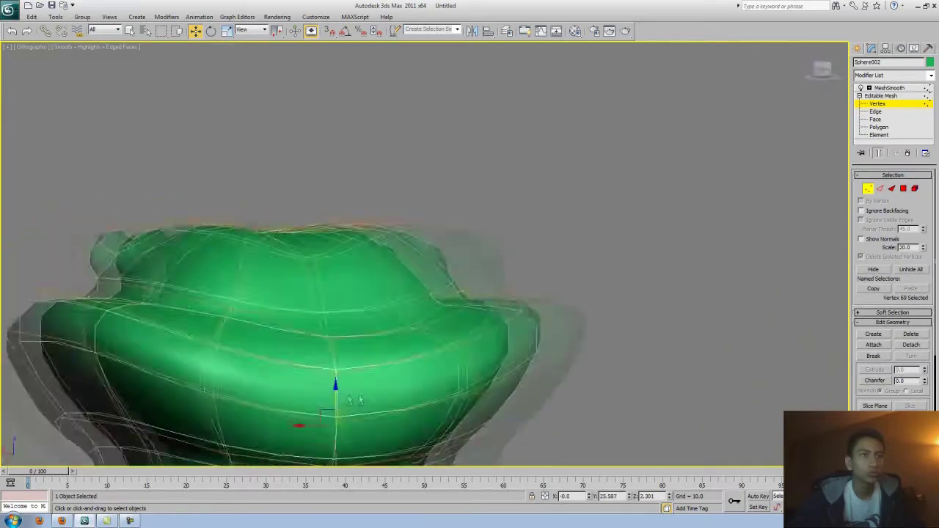
mouse_move(401, 412)
alt+middle_down()
mouse_move(619, 262)
mouse_move(658, 294)
alt+middle_up()
key(4)
scroll(657, 293, down, 3)
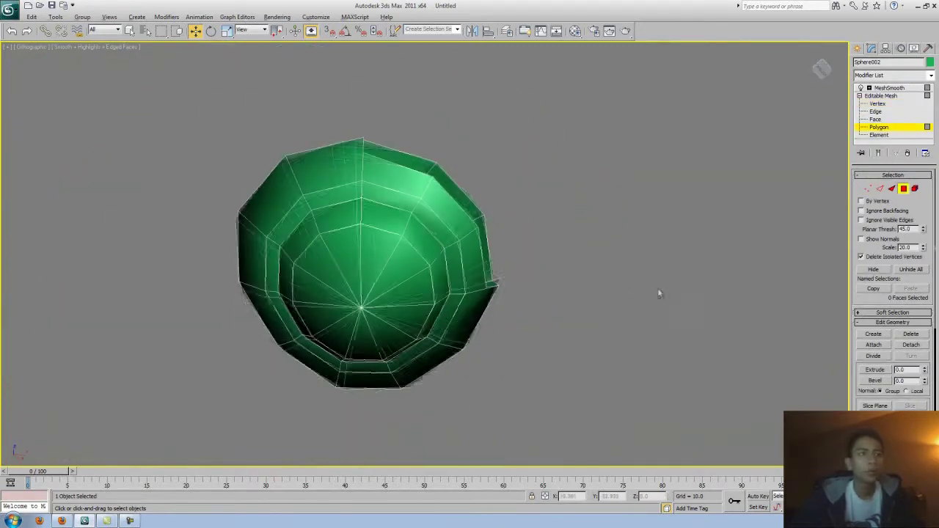
Select the polygons on the underside of the head.
alt+middle_drag(516, 277, 558, 242)
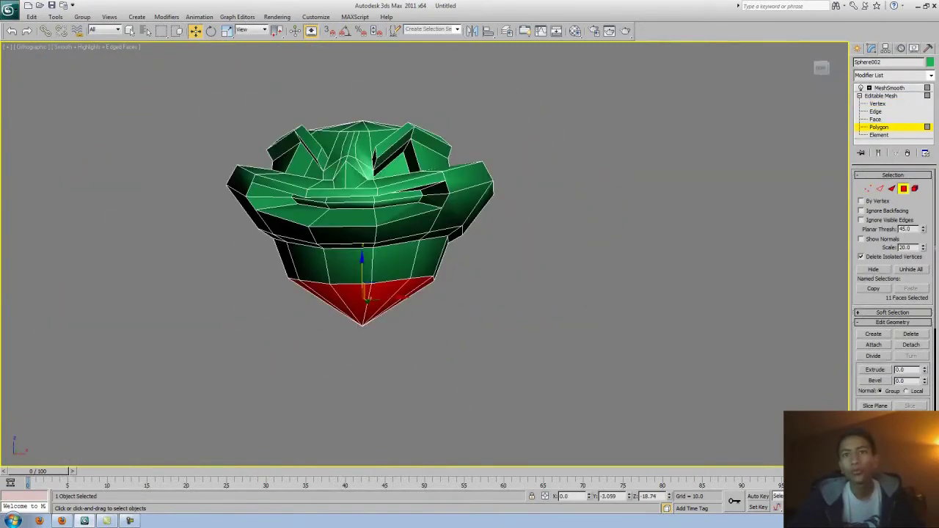
scroll(892, 293, down, 3)
mouse_move(597, 198)
alt+middle_down()
mouse_move(626, 316)
mouse_move(489, 299)
mouse_move(687, 294)
alt+middle_up()
key(4)
click(879, 127)
alt+middle_drag(684, 176, 437, 179)
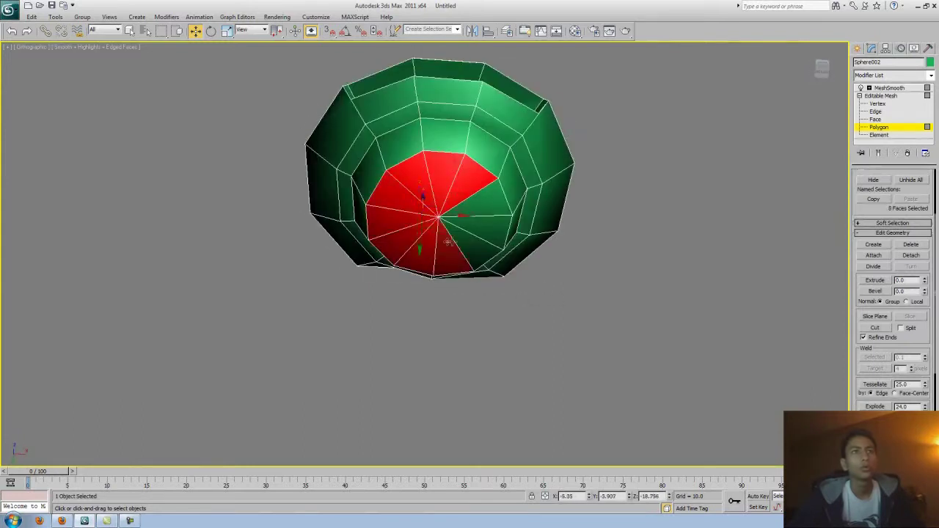
ctrl+click(445, 240)
alt+middle_drag(446, 241, 469, 269)
alt+middle_drag(438, 196, 436, 183)
Clear the face selection and raise vertices along the head's side fold with Move.
key(q)
click(495, 337)
mouse_move(495, 338)
alt+middle_down()
mouse_move(492, 303)
mouse_move(724, 210)
mouse_move(686, 245)
alt+middle_up()
scroll(685, 245, up, 5)
scroll(558, 251, up, 5)
alt+middle_drag(557, 252, 513, 264)
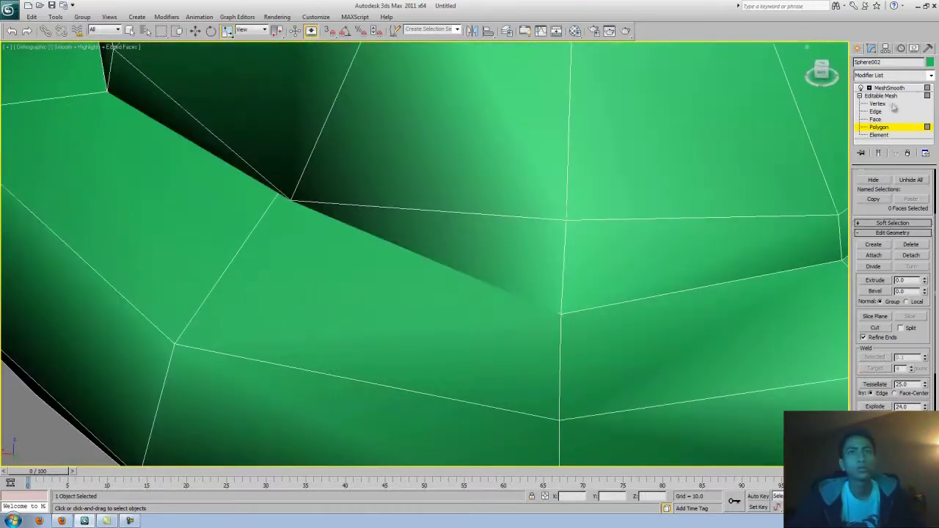
drag(292, 199, 288, 210)
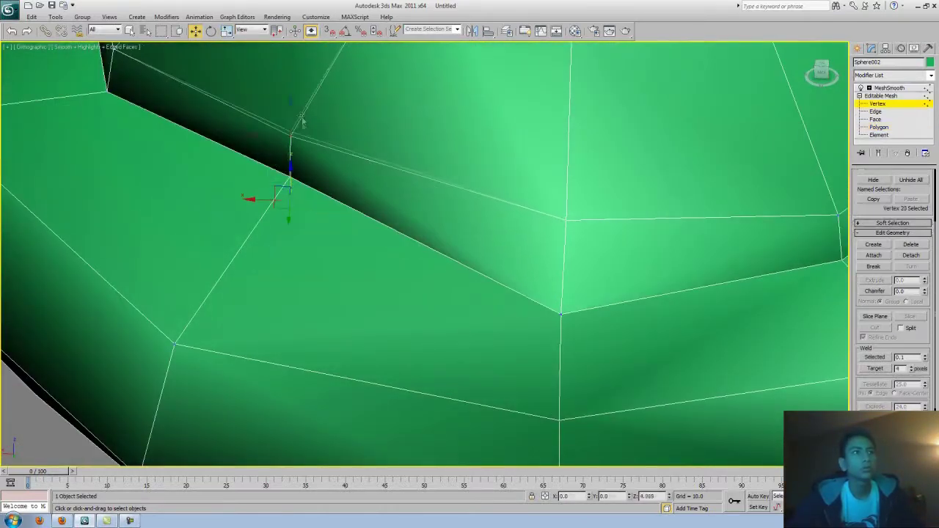
scroll(469, 249, down, 5)
scroll(469, 249, down, 5)
mouse_move(514, 249)
alt+middle_down()
mouse_move(572, 273)
mouse_move(565, 267)
mouse_move(596, 269)
mouse_move(660, 242)
mouse_move(709, 184)
mouse_move(748, 198)
mouse_move(579, 187)
alt+middle_up()
click(624, 184)
Return to Polygon level and inspect the smoothed head's angry V-shaped brows.
scroll(568, 183, down, 5)
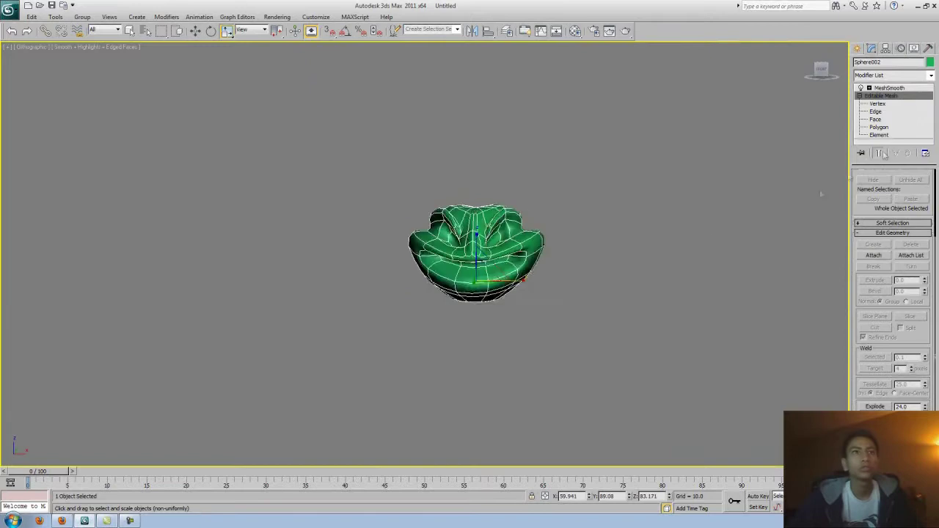
scroll(528, 223, up, 4)
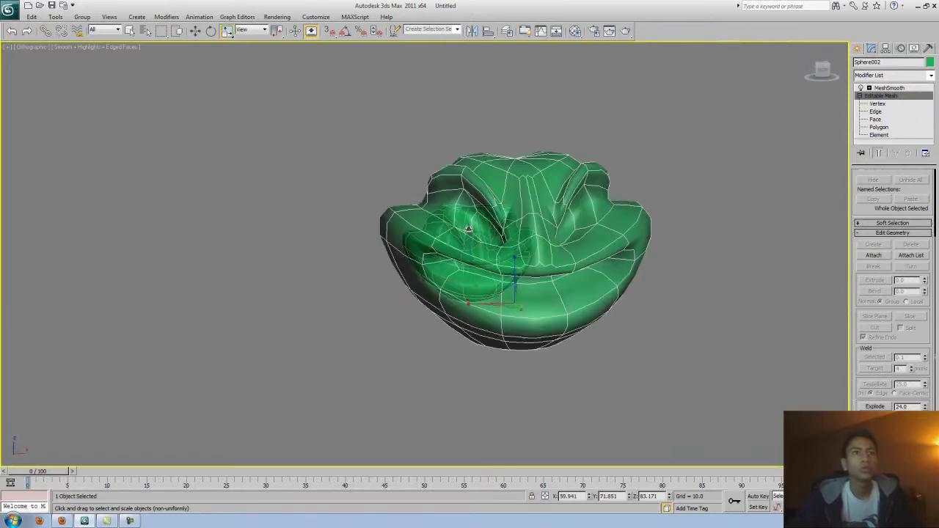
key(4)
alt+middle_drag(736, 239, 709, 173)
scroll(620, 217, up, 5)
scroll(620, 216, down, 3)
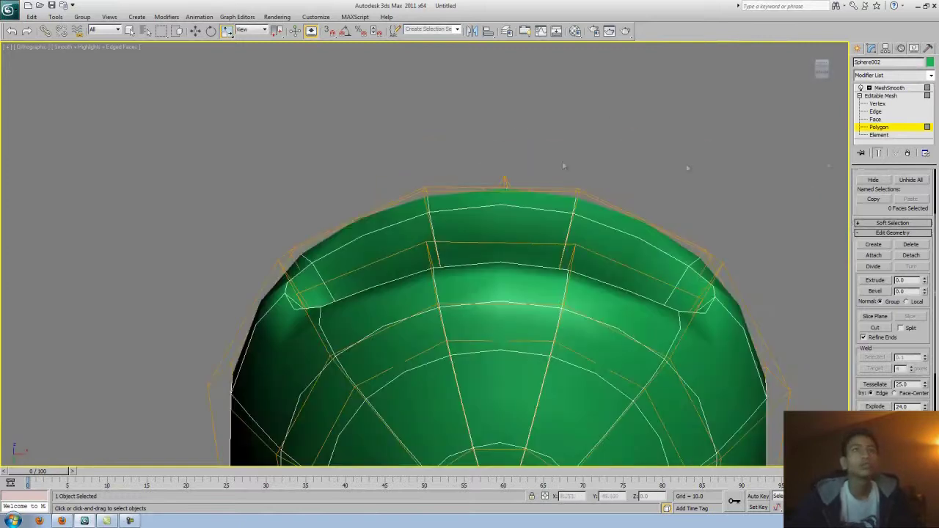
Cut new edges across the recessed mouth band to outline the teeth.
right_click(442, 192)
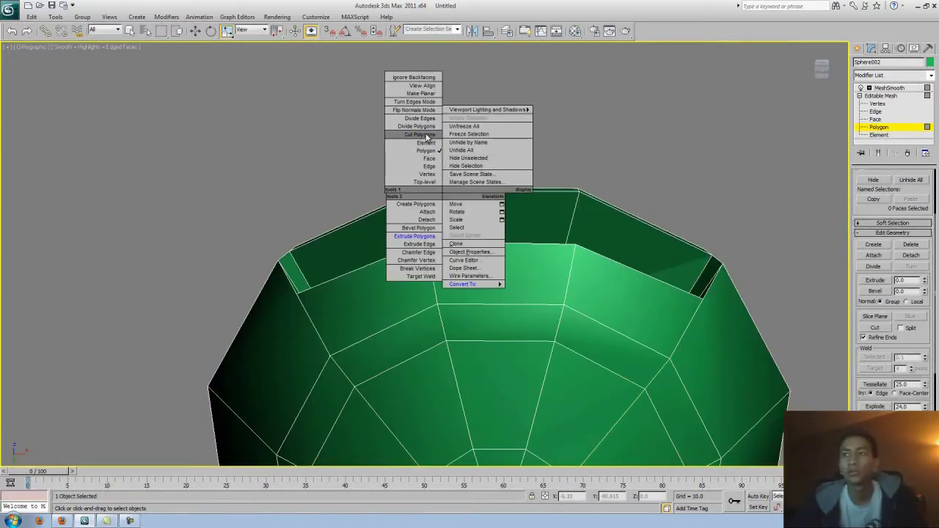
click(427, 137)
alt+middle_drag(428, 184, 428, 264)
click(311, 282)
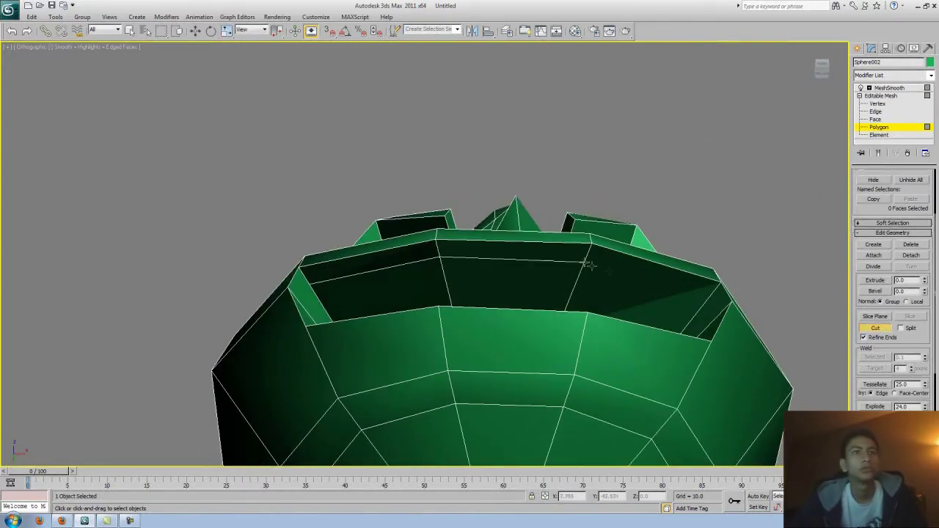
alt+middle_drag(690, 312, 609, 284)
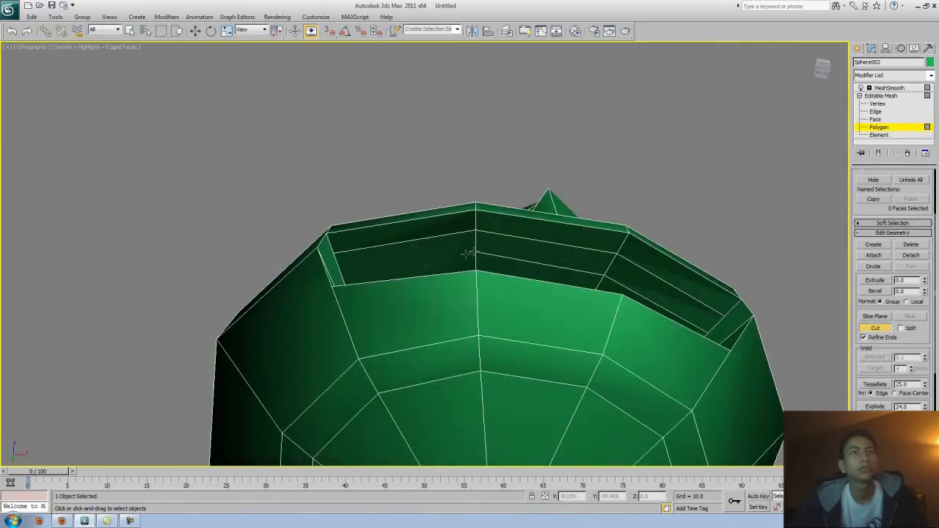
right_click(719, 237)
mouse_move(719, 237)
alt+middle_down()
mouse_move(614, 269)
mouse_move(653, 264)
mouse_move(514, 274)
mouse_move(535, 266)
mouse_move(433, 248)
alt+middle_up()
right_click(433, 248)
click(384, 271)
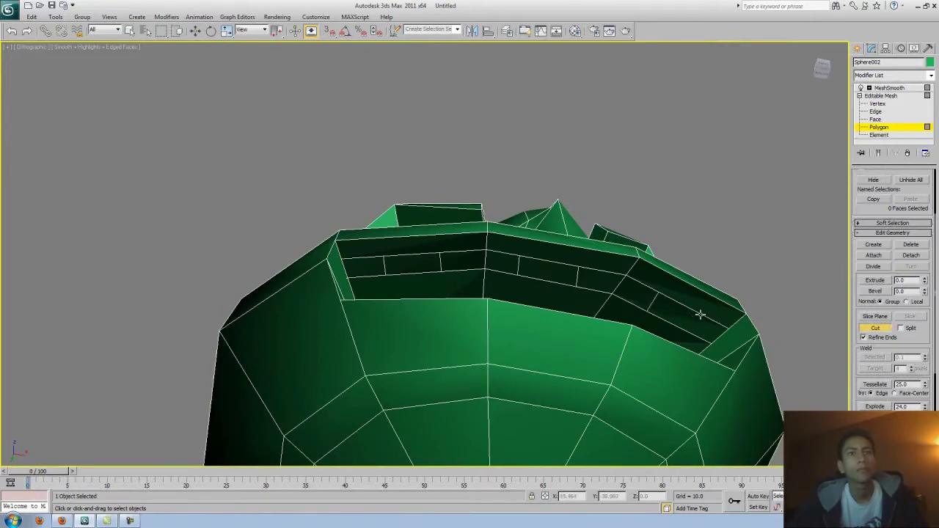
alt+middle_drag(689, 334, 600, 245)
right_click(600, 245)
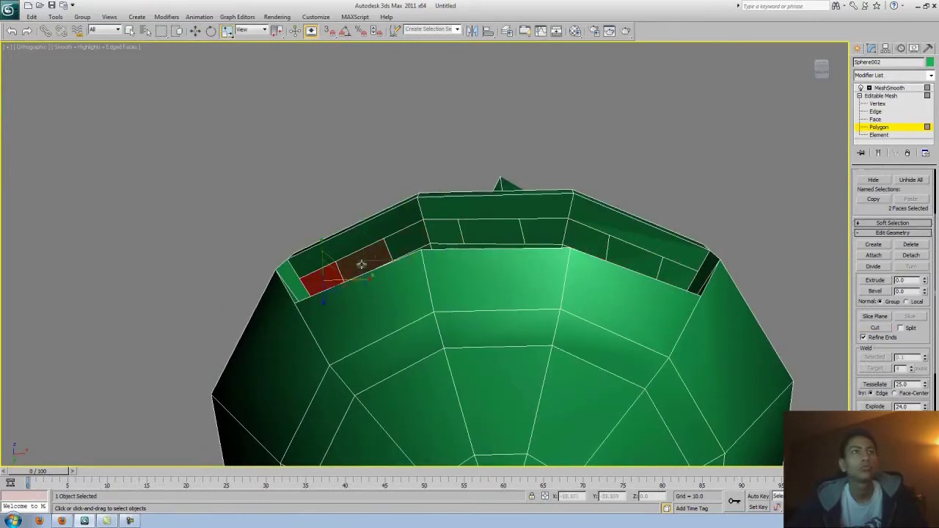
Select the tooth faces in the mouth band and extrude them outward.
alt+middle_drag(376, 260, 455, 270)
ctrl+click(456, 269)
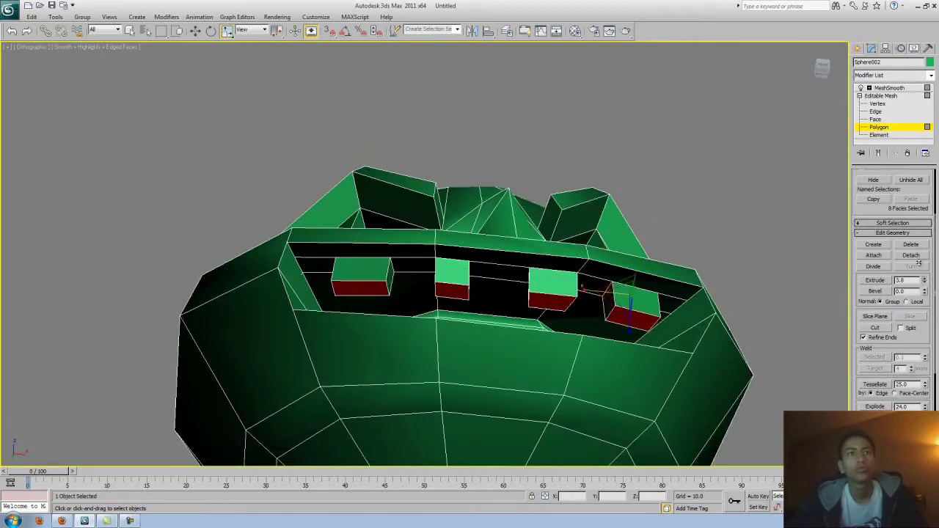
alt+middle_drag(807, 220, 733, 242)
click(878, 153)
mouse_move(821, 242)
alt+middle_down()
mouse_move(746, 268)
mouse_move(388, 303)
alt+middle_up()
Bevel the faces into four upper tooth blocks, checking them in the smoothed view.
right_click(538, 308)
click(561, 264)
mouse_move(561, 264)
alt+middle_down()
mouse_move(538, 298)
mouse_move(542, 282)
alt+middle_up()
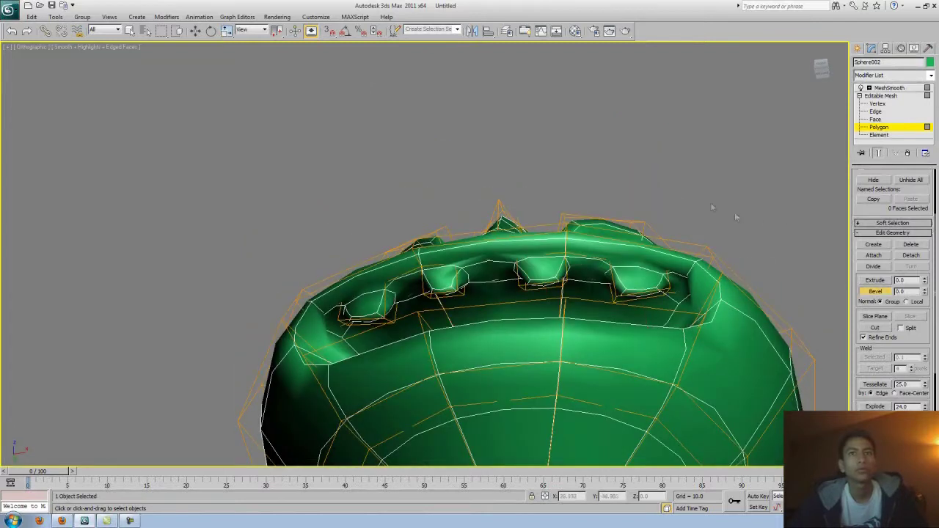
click(878, 152)
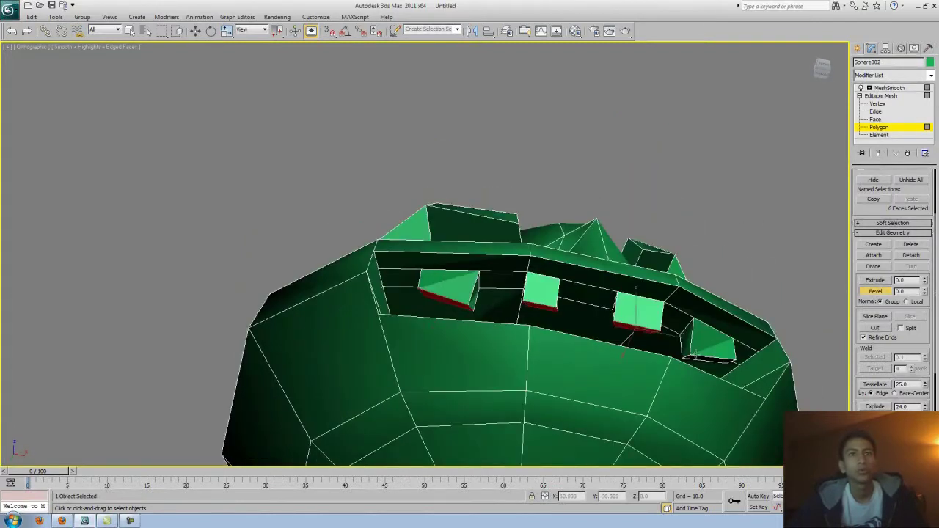
alt+middle_drag(706, 350, 623, 308)
click(878, 152)
mouse_move(514, 293)
alt+middle_down()
mouse_move(478, 278)
mouse_move(484, 294)
alt+middle_up()
click(878, 152)
right_click(486, 323)
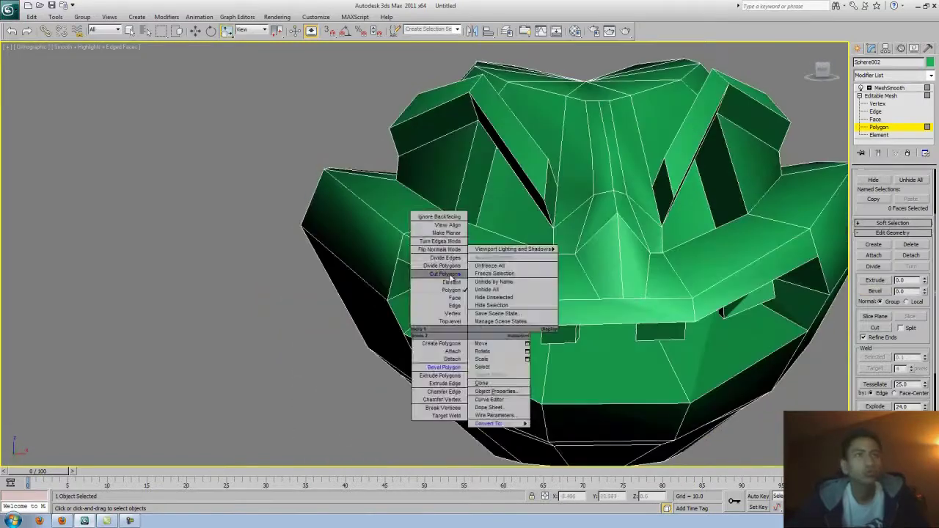
Cut two edges across the lower jaw and extrude three jaw faces into lower teeth.
click(455, 279)
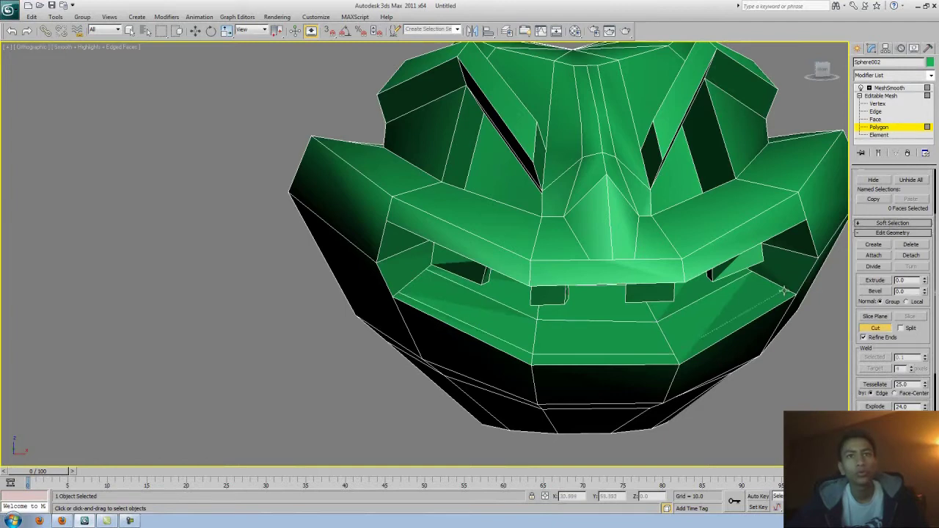
alt+middle_drag(783, 290, 699, 292)
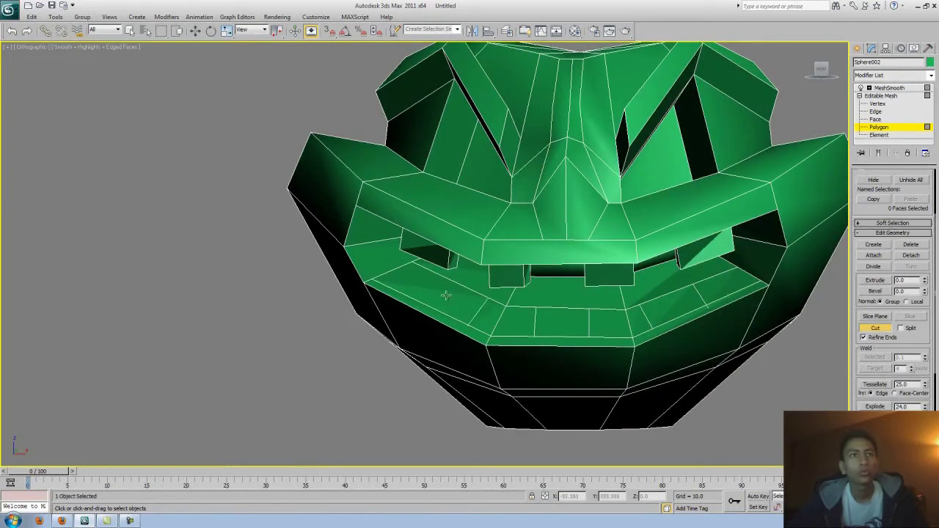
alt+middle_drag(434, 301, 529, 337)
right_click(529, 336)
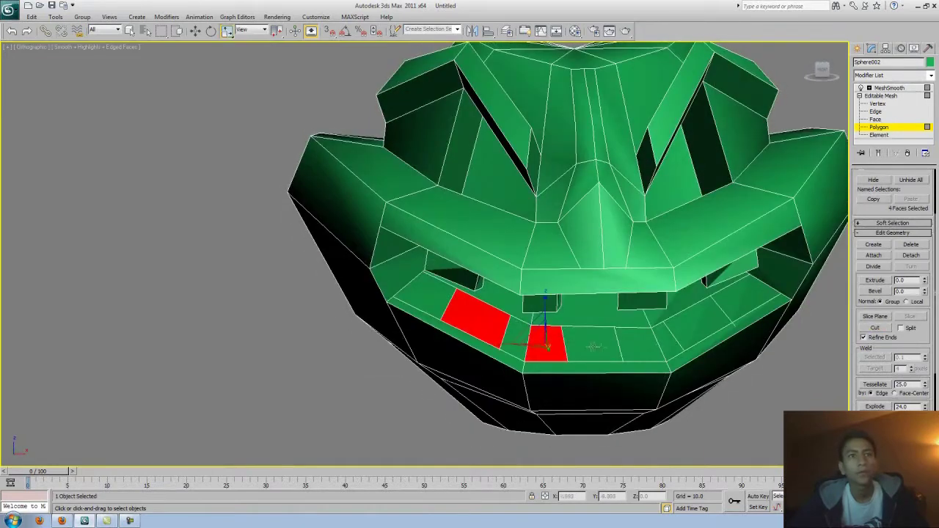
ctrl+click(697, 323)
mouse_move(594, 333)
alt+middle_down()
mouse_move(697, 323)
mouse_move(708, 297)
alt+middle_up()
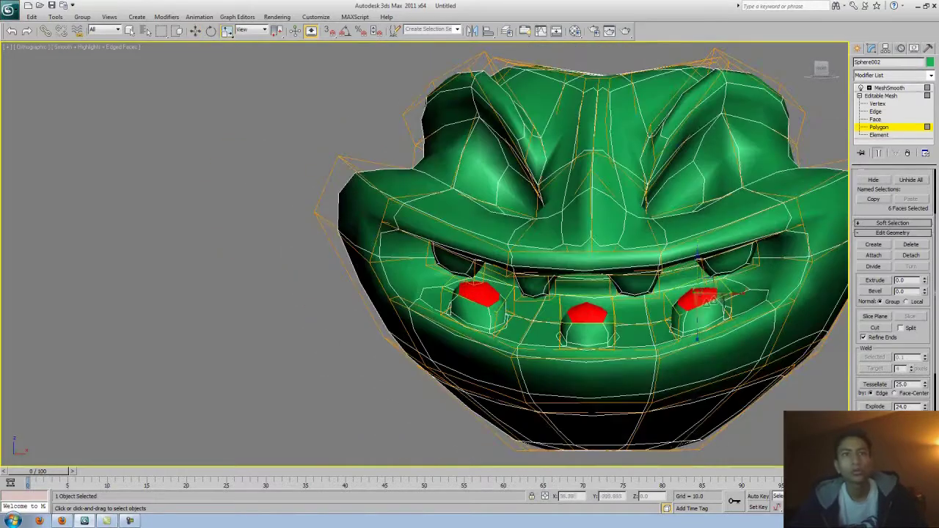
scroll(657, 314, down, 5)
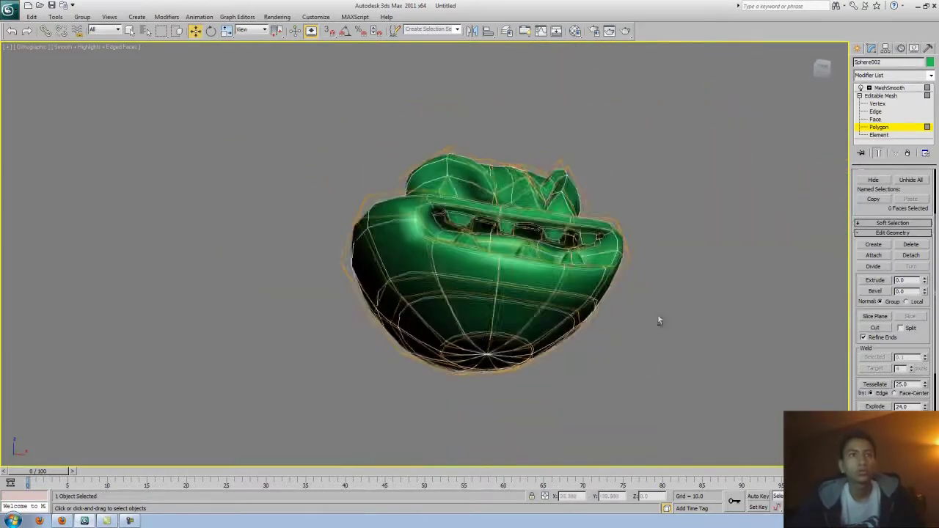
Toggle smoothing off and back on to inspect the rounded teeth close up.
alt+middle_drag(658, 314, 649, 344)
click(878, 152)
click(585, 384)
alt+middle_drag(585, 384, 603, 383)
scroll(604, 384, up, 5)
right_click(570, 370)
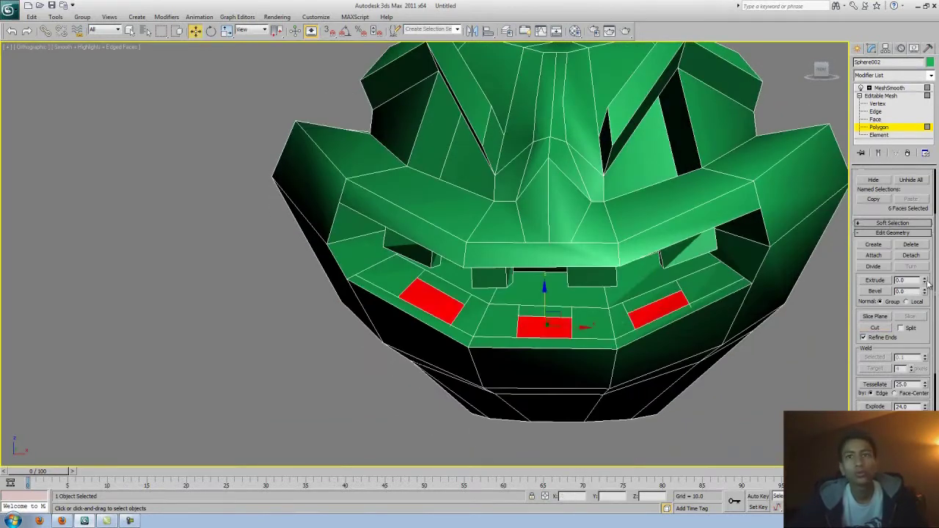
click(878, 152)
Render the view with the safe frame shown, then switch to a zoomed-extents Perspective view.
key(ctrl+d)
scroll(639, 359, down, 5)
key(shift+q)
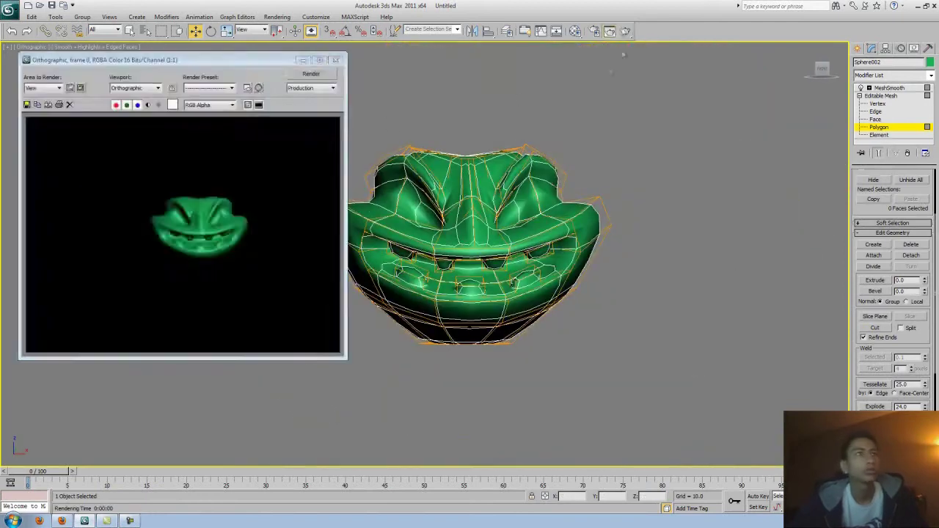
scroll(305, 69, up, 5)
key(shift+f)
key(shift+q)
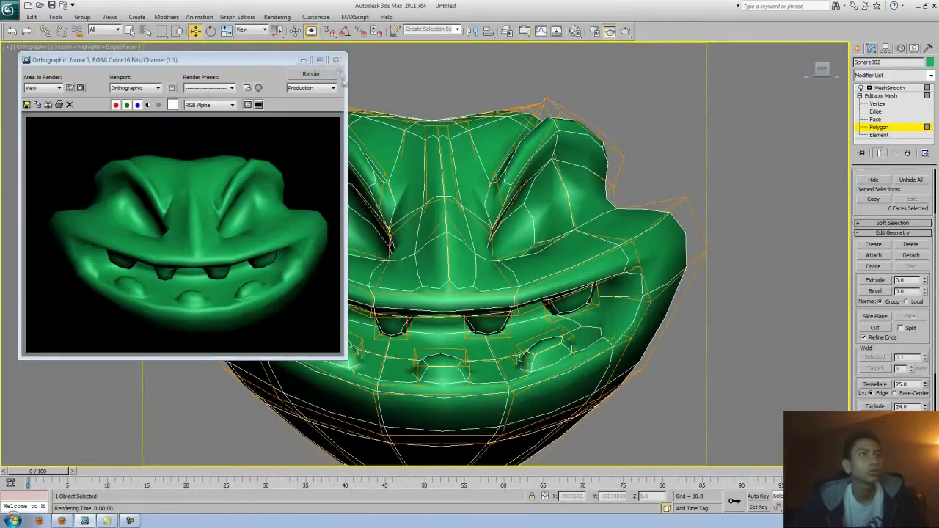
key(p)
scroll(472, 216, down, 5)
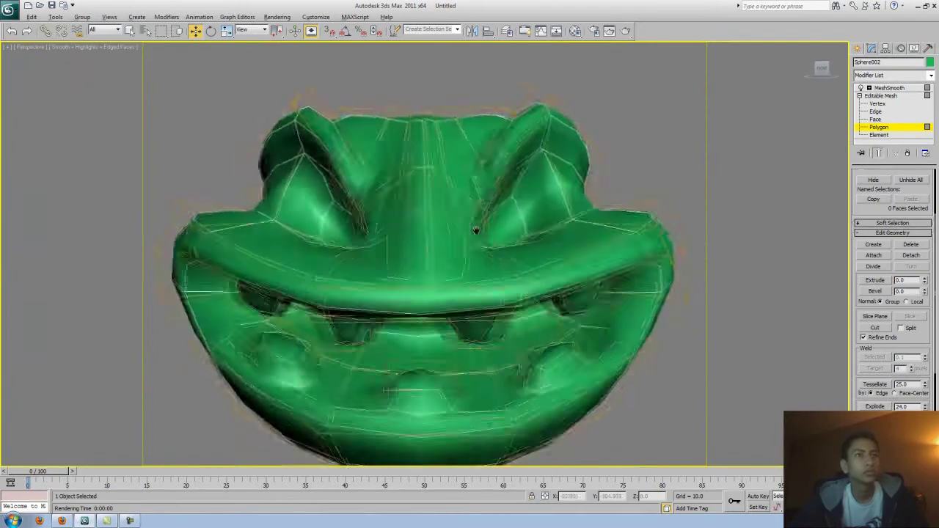
key(z)
mouse_move(631, 242)
alt+middle_down()
mouse_move(565, 256)
mouse_move(486, 237)
mouse_move(643, 226)
mouse_move(594, 242)
alt+middle_up()
Exit sub-object mode and drag out a Sphere of radius 17.186 over the eye socket.
click(889, 88)
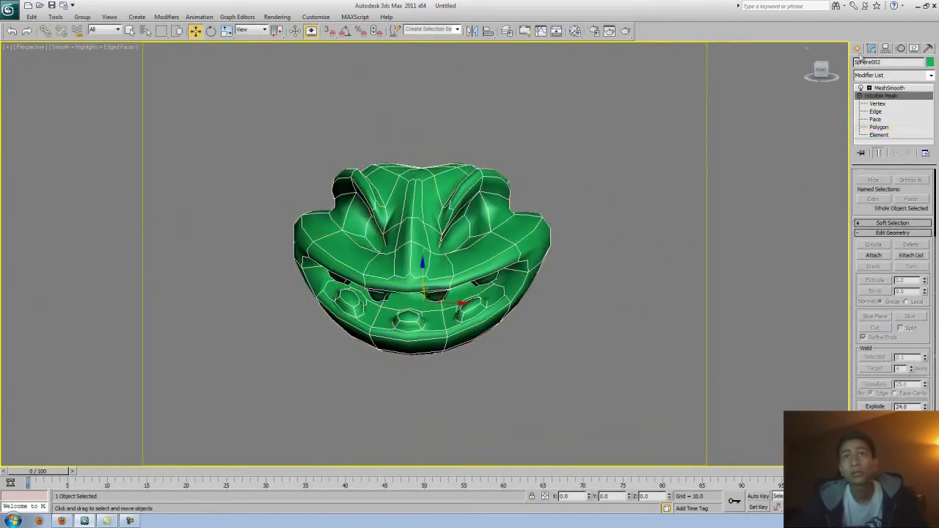
click(861, 48)
mouse_move(608, 124)
alt+middle_down()
mouse_move(608, 202)
mouse_move(361, 129)
alt+middle_up()
mouse_move(485, 332)
alt+middle_down()
mouse_move(548, 355)
mouse_move(535, 396)
mouse_move(521, 376)
mouse_move(603, 365)
alt+middle_up()
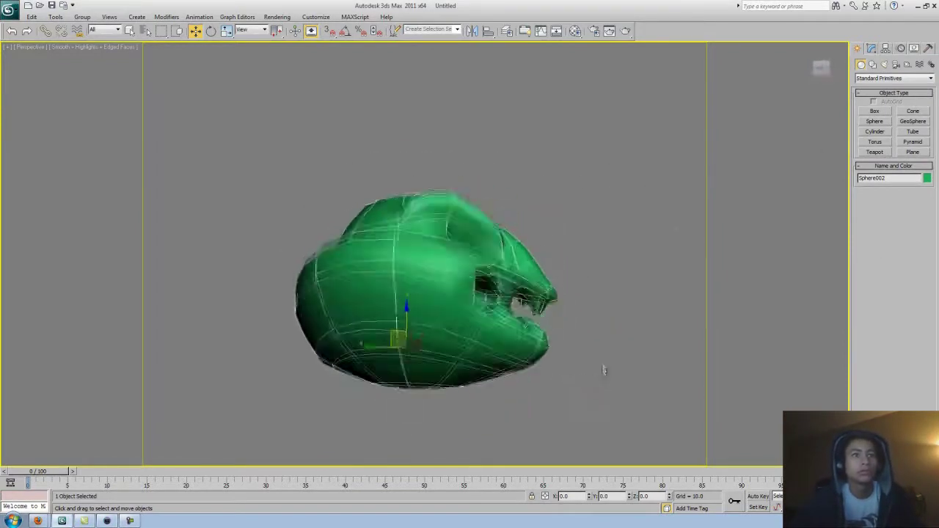
mouse_move(583, 318)
alt+middle_down()
mouse_move(713, 318)
mouse_move(608, 377)
mouse_move(630, 330)
mouse_move(608, 345)
mouse_move(612, 370)
mouse_move(638, 379)
alt+middle_up()
click(28, 47)
click(59, 235)
alt+middle_drag(609, 345, 656, 321)
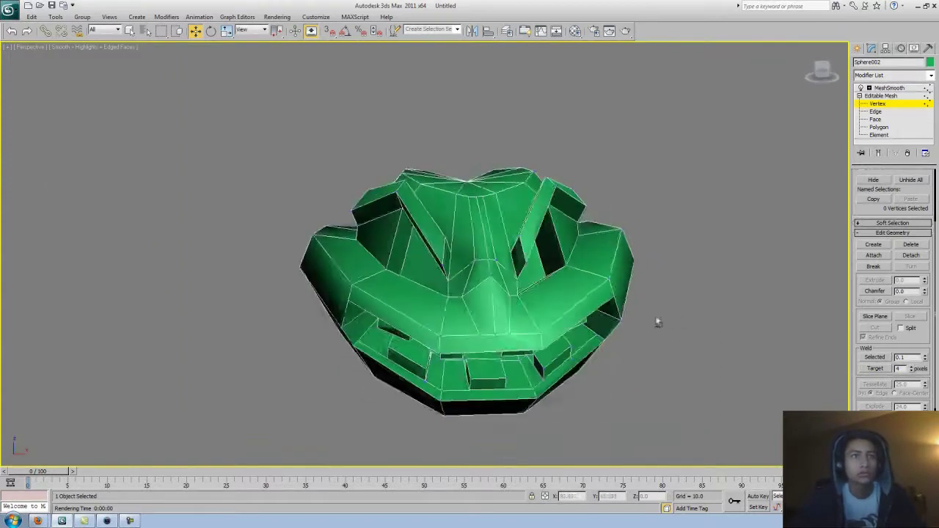
click(889, 87)
click(858, 47)
drag(516, 255, 532, 235)
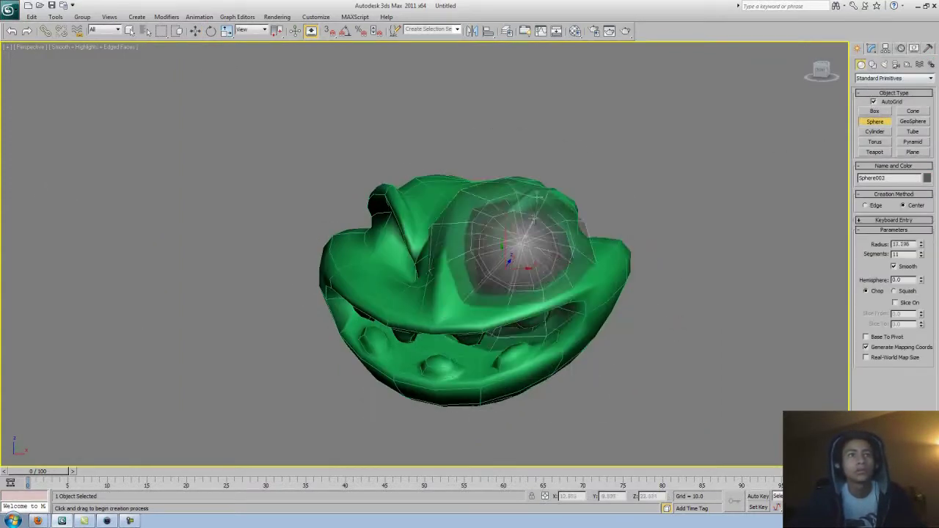
Make the new eye sphere orange.
click(927, 178)
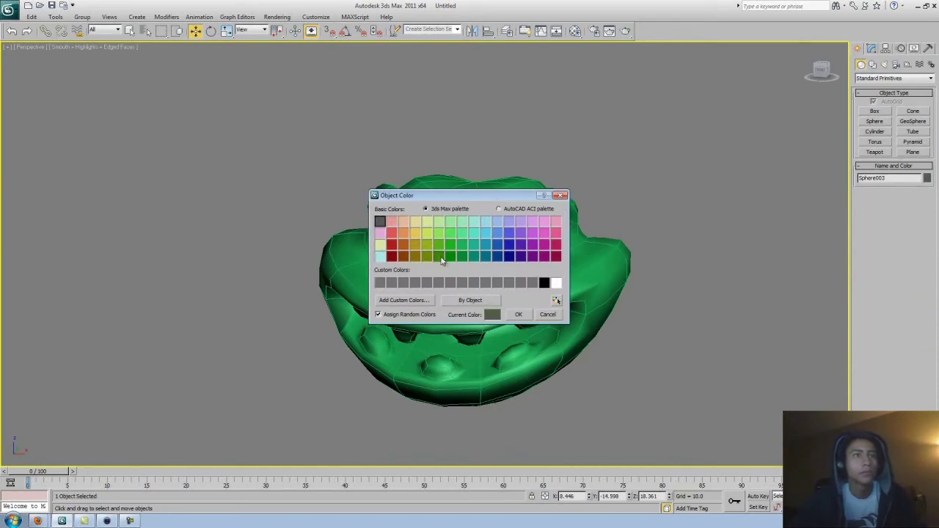
click(310, 269)
mouse_move(514, 293)
alt+middle_down()
mouse_move(629, 287)
mouse_move(624, 279)
alt+middle_up()
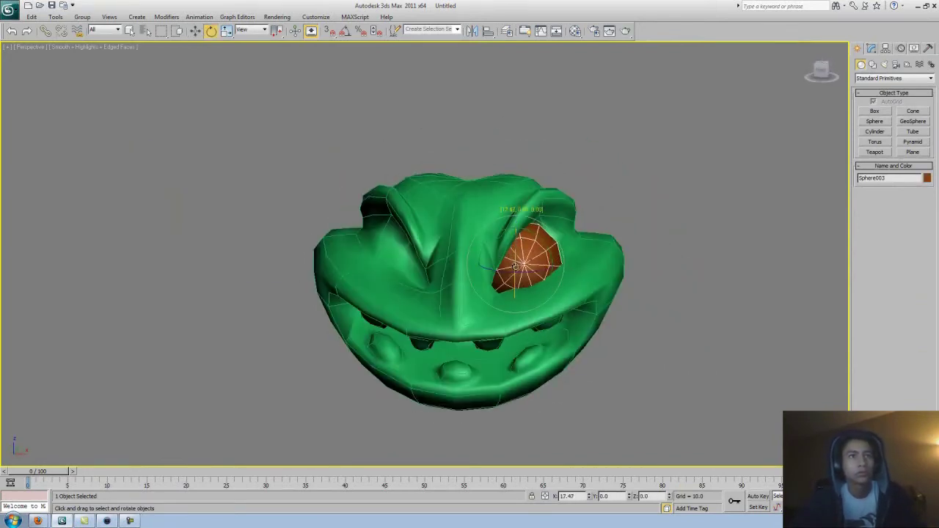
alt+middle_drag(682, 286, 587, 279)
click(562, 271)
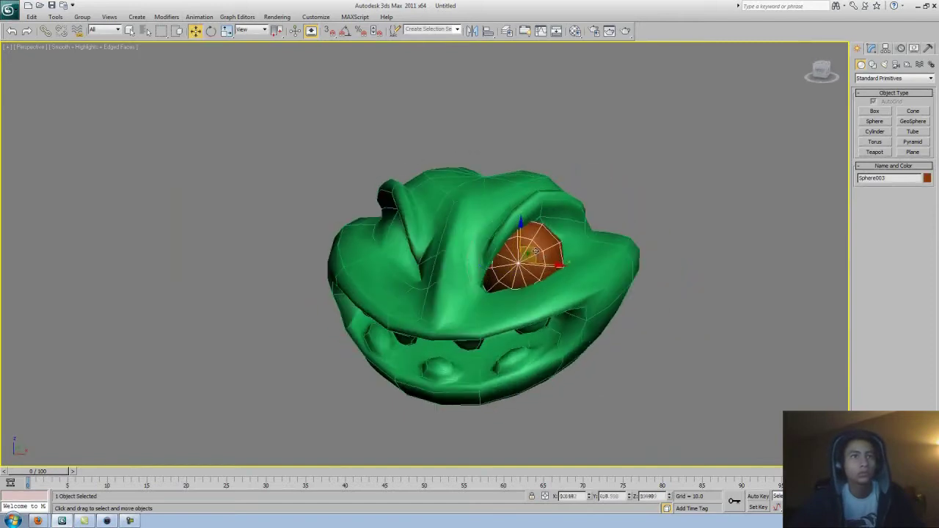
alt+middle_drag(536, 252, 699, 212)
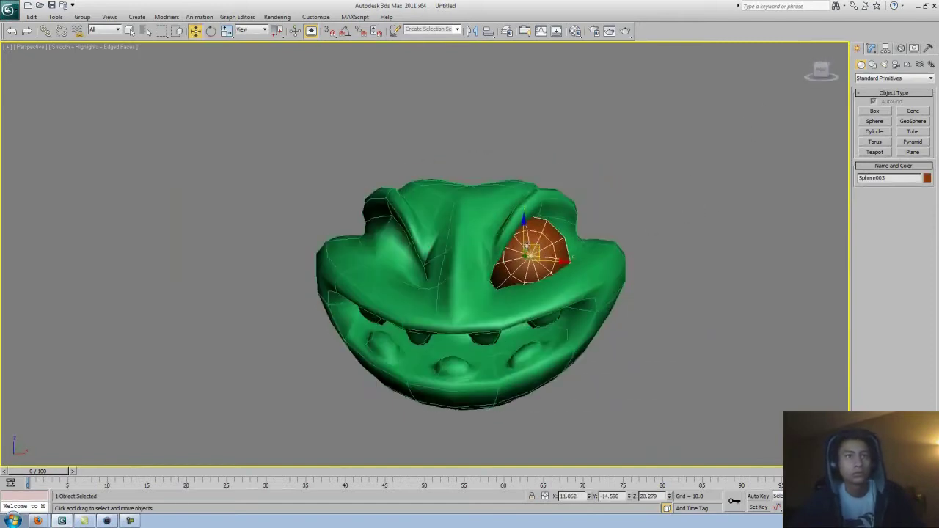
Clone the orange sphere and select the copy, Sphere004, from the object list.
key(w)
key(alt+e)
key(c)
click(871, 47)
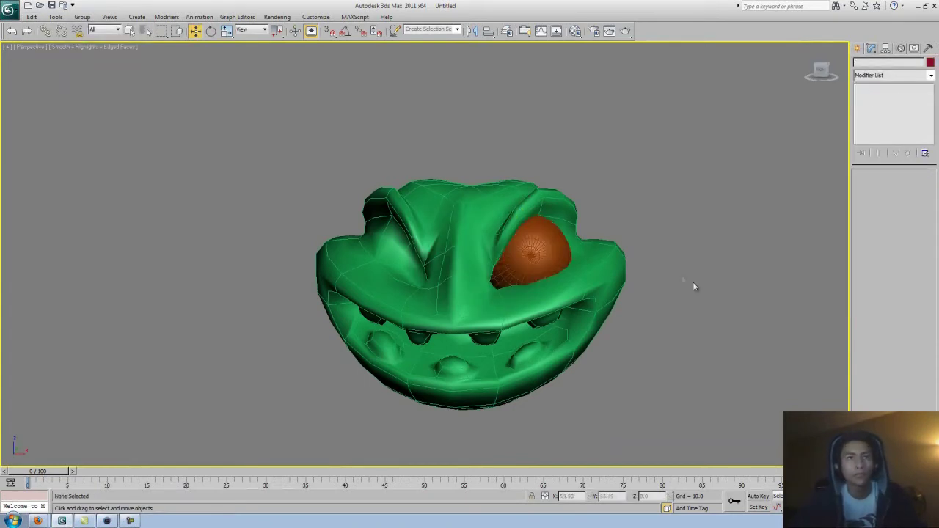
key(h)
double_click(80, 132)
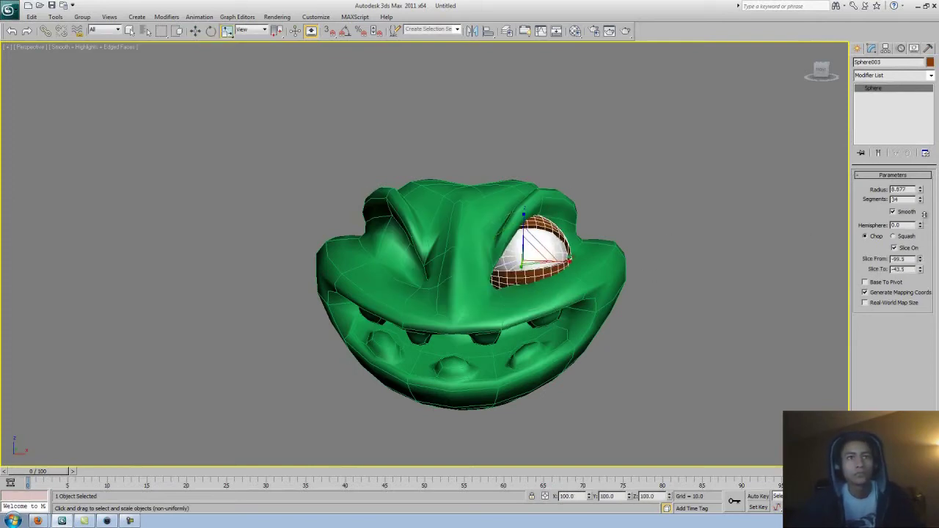
Move the eyeball and lid together in the socket, then restore the four-viewport layout.
alt+middle_drag(650, 318, 547, 220)
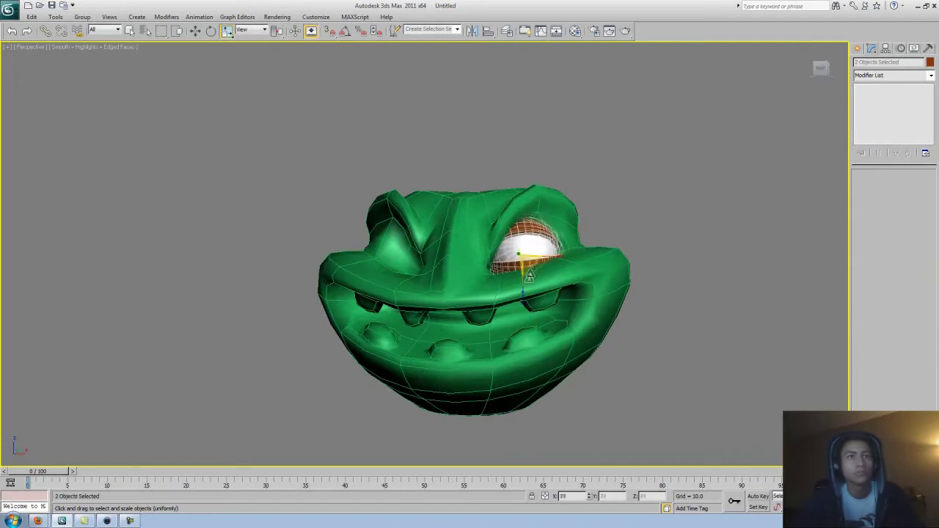
key(w)
alt+middle_drag(535, 261, 524, 251)
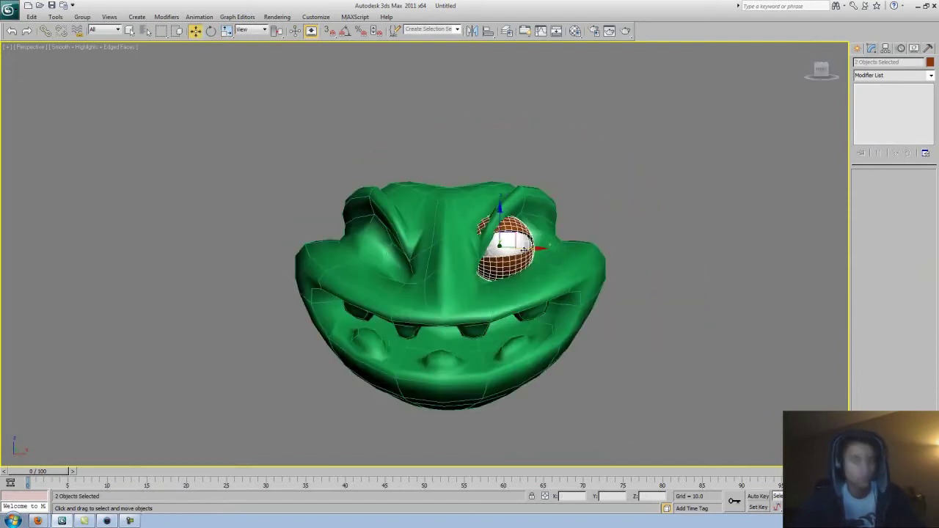
alt+middle_drag(511, 239, 591, 247)
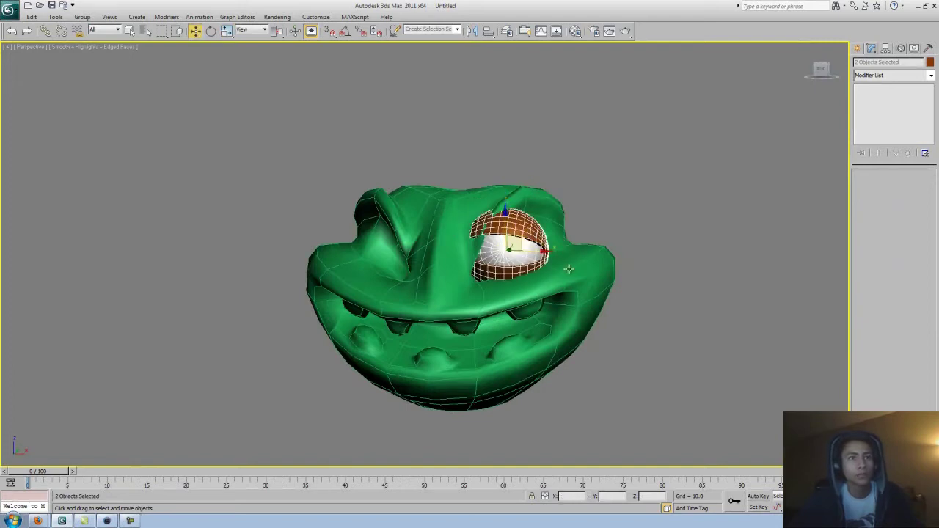
key(alt+w)
key(z)
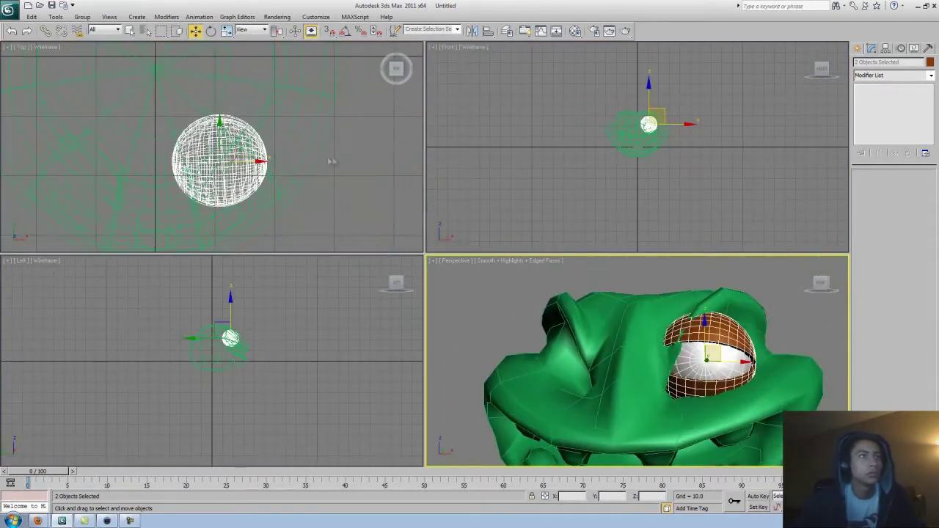
Rotate the eye sphere into place and check it with a quick render.
drag(220, 160, 229, 141)
right_click(317, 317)
key(z)
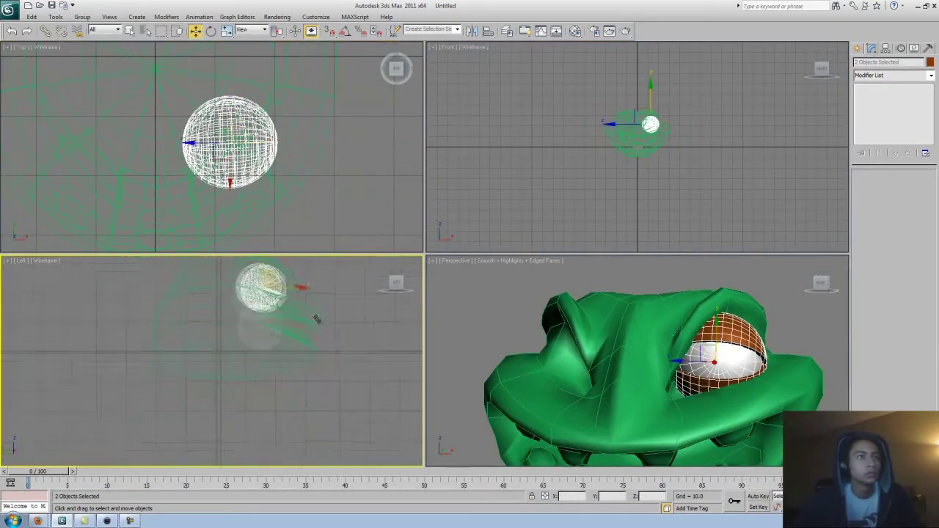
mouse_move(639, 359)
alt+middle_down()
mouse_move(704, 352)
mouse_move(660, 345)
alt+middle_up()
drag(708, 345, 715, 345)
mouse_move(715, 345)
alt+middle_down()
mouse_move(748, 352)
mouse_move(748, 342)
mouse_move(724, 392)
alt+middle_up()
click(723, 391)
key(shift+q)
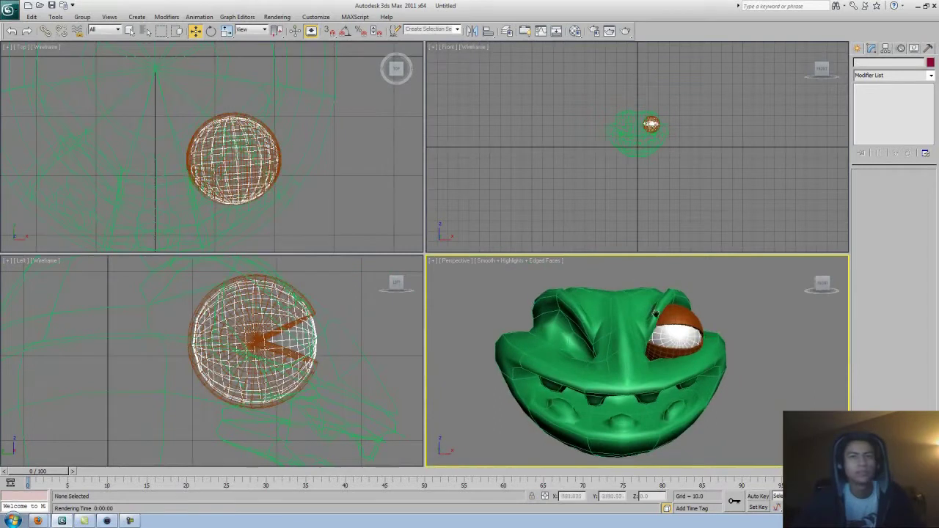
Select the eyeball and lid and frame all views on them in Front view.
click(694, 333)
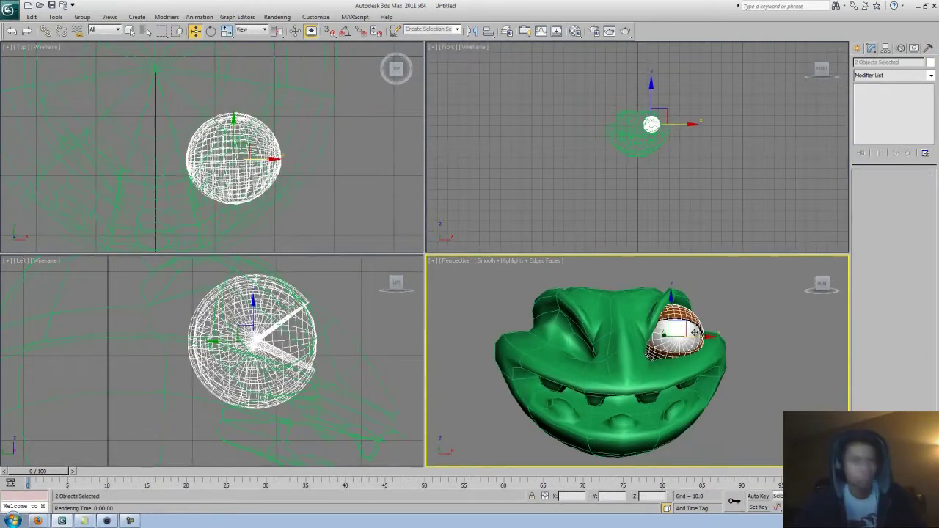
key(e)
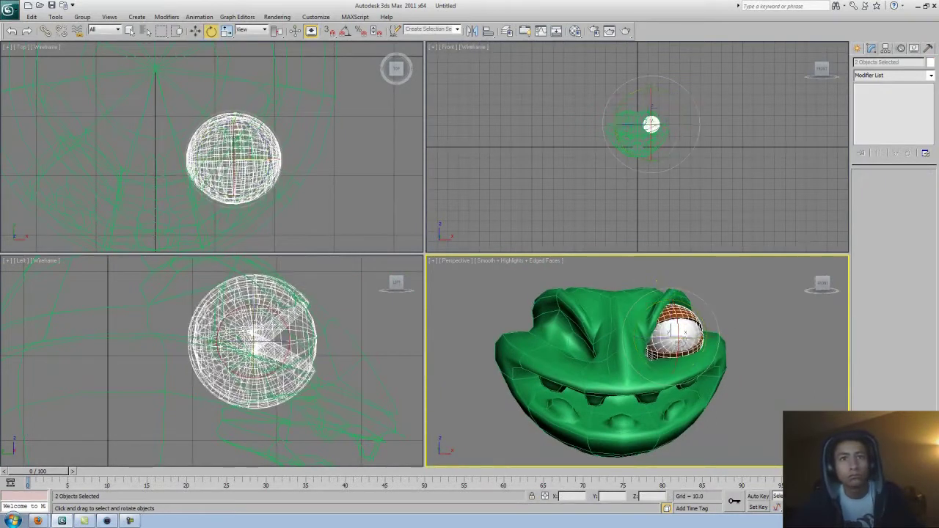
key(z)
key(f)
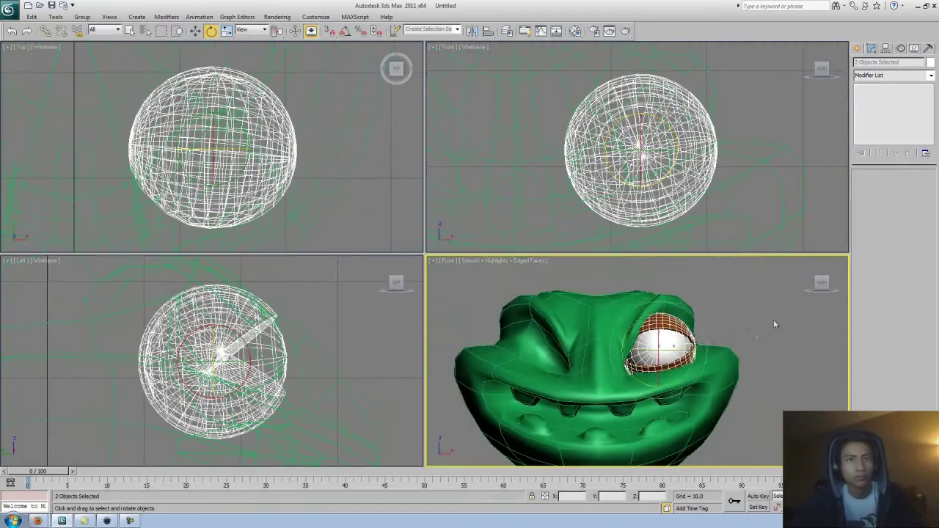
click(677, 328)
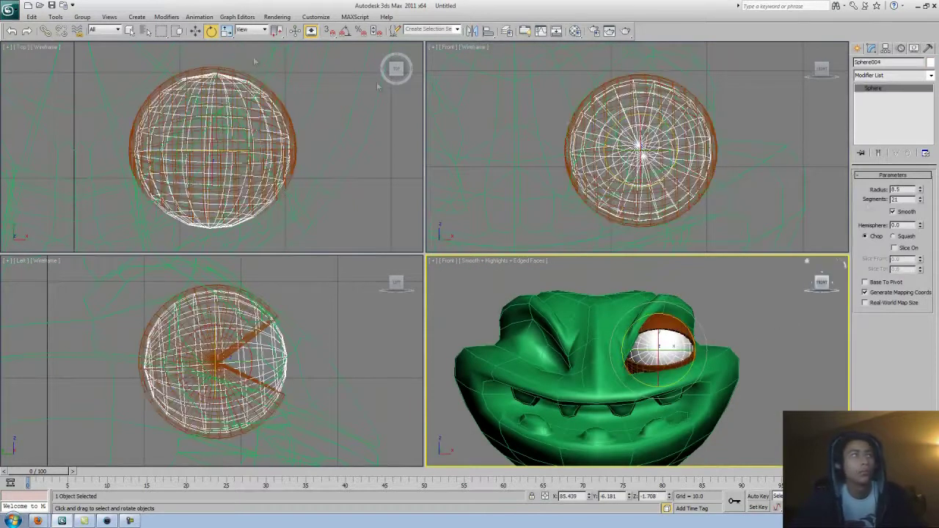
Clone the outer lid sphere and colour the copy black for the pupil.
click(32, 16)
click(44, 94)
click(440, 295)
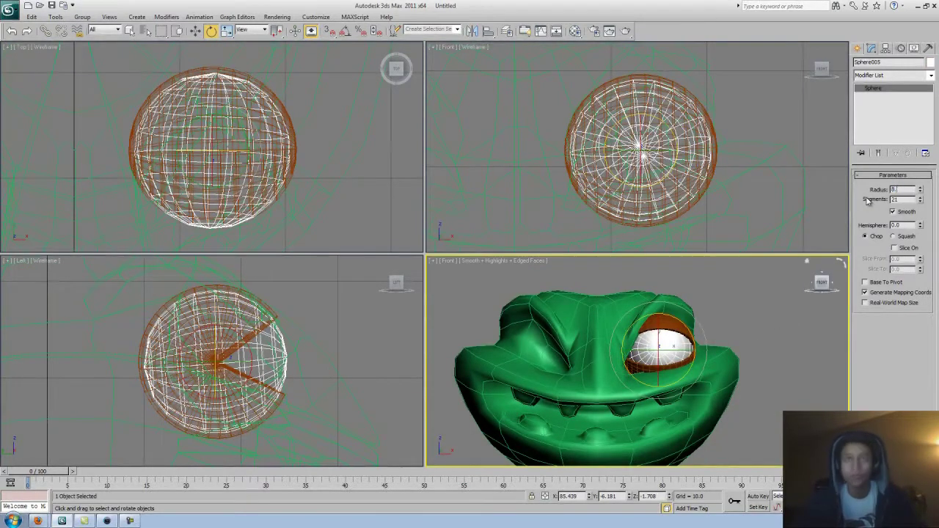
click(930, 62)
click(546, 280)
click(513, 314)
text(0.92)
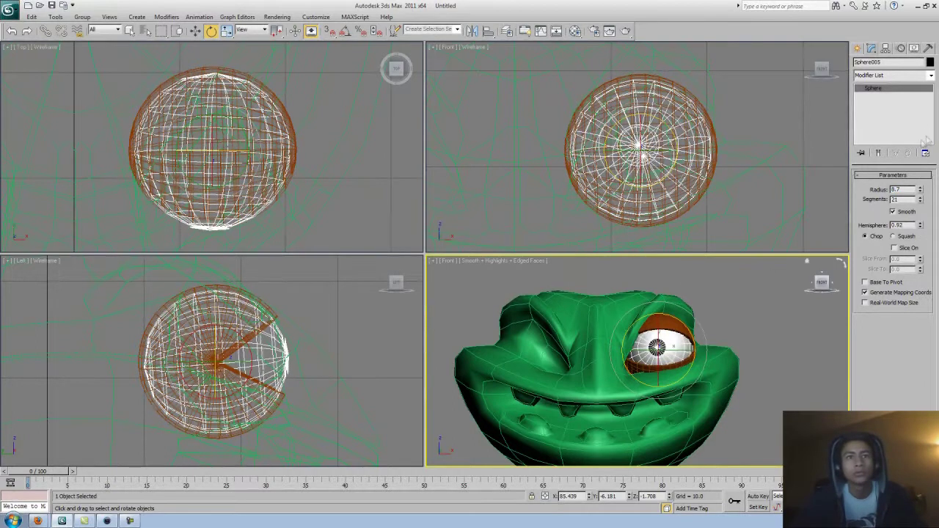
Shift-drag all three eye parts to copy the eye to the left side.
drag(822, 282, 785, 377)
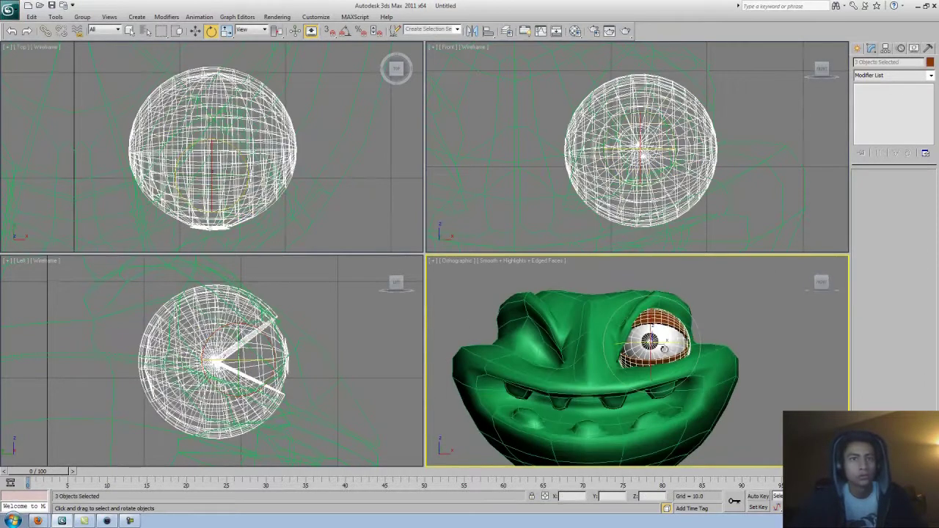
shift+drag(649, 341, 523, 341)
click(474, 301)
Rotate the copied eye and adjust the right eye sphere's slice.
key(e)
mouse_move(775, 325)
alt+middle_down()
mouse_move(788, 342)
mouse_move(704, 352)
mouse_move(689, 344)
alt+middle_up()
click(807, 425)
click(690, 314)
drag(921, 269, 921, 264)
click(734, 440)
Select the green head mesh and maximize the viewport to inspect it.
alt+middle_drag(733, 440, 697, 396)
click(627, 297)
key(alt+w)
alt+middle_drag(627, 297, 683, 352)
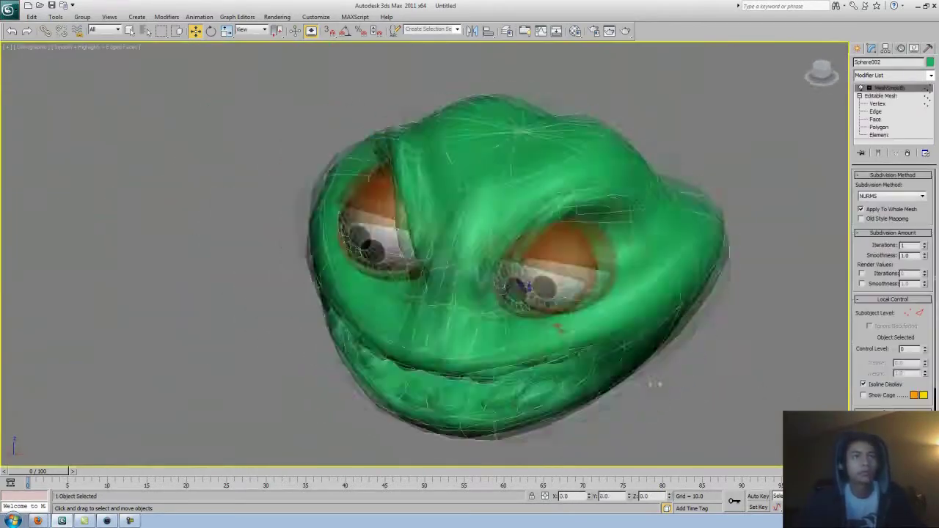
Extrude the head's bottom faces downward into a short cylindrical neck.
mouse_move(684, 352)
alt+middle_down()
mouse_move(696, 311)
mouse_move(655, 301)
alt+middle_up()
click(877, 104)
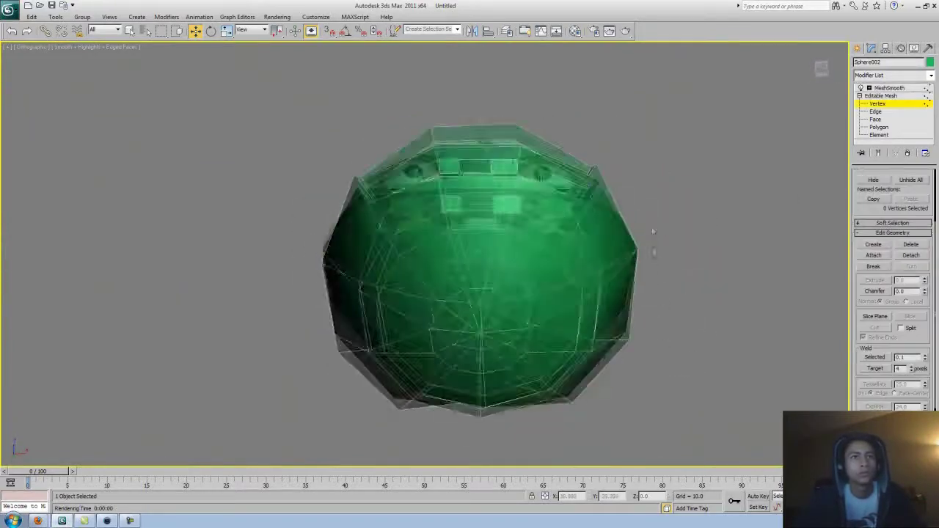
mouse_move(568, 384)
alt+middle_down()
mouse_move(436, 358)
mouse_move(465, 345)
mouse_move(438, 212)
mouse_move(440, 220)
alt+middle_up()
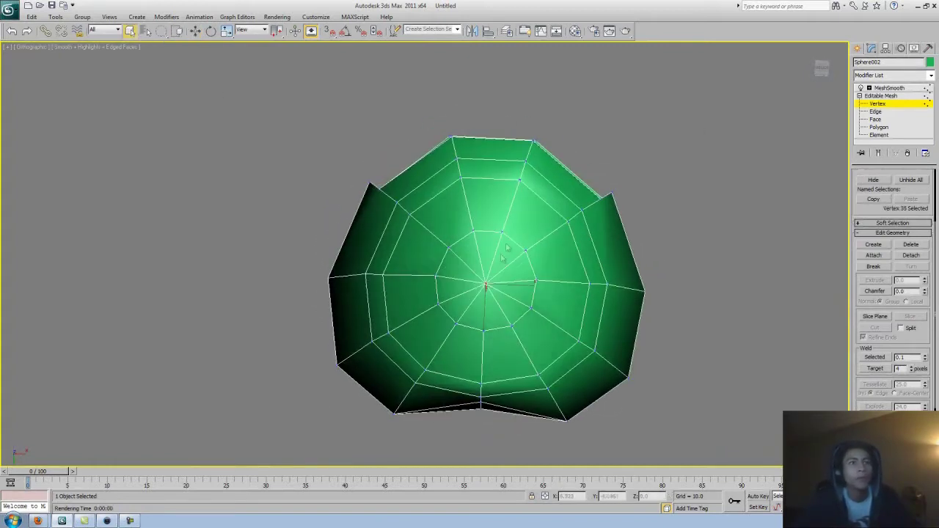
mouse_move(440, 220)
alt+middle_down()
mouse_move(594, 377)
mouse_move(572, 308)
mouse_move(514, 278)
mouse_move(484, 293)
mouse_move(528, 264)
mouse_move(506, 250)
alt+middle_up()
key(e)
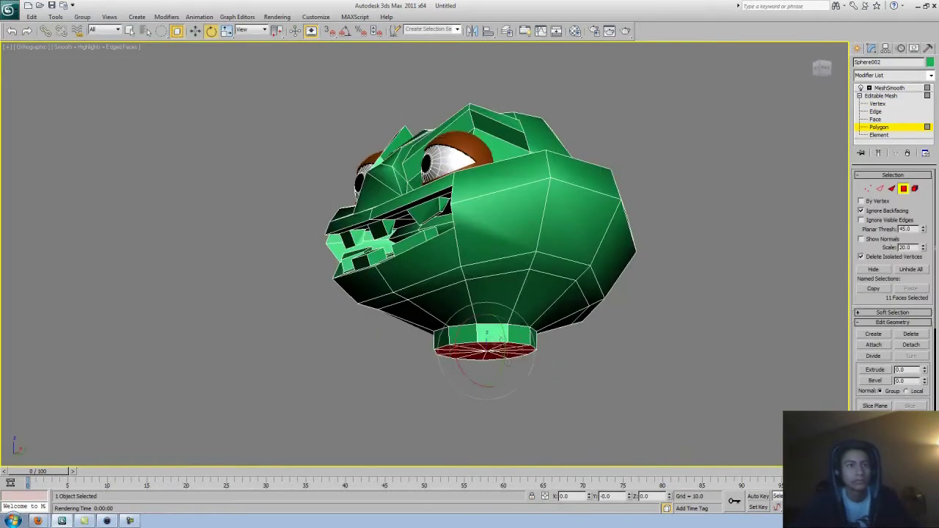
mouse_move(465, 371)
alt+middle_down()
mouse_move(641, 384)
mouse_move(463, 381)
mouse_move(514, 371)
mouse_move(470, 374)
mouse_move(600, 386)
mouse_move(557, 330)
alt+middle_up()
Choose Cut Polygons from the quad menu and set snapping to edges.
scroll(557, 330, up, 5)
right_click(383, 165)
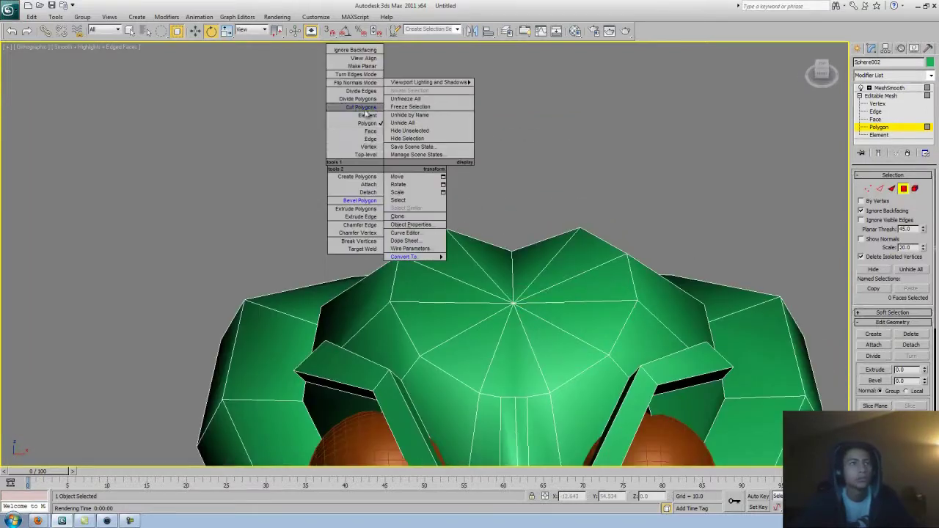
mouse_move(469, 293)
alt+middle_down()
mouse_move(473, 330)
mouse_move(473, 308)
alt+middle_up()
right_click(330, 31)
right_click(331, 33)
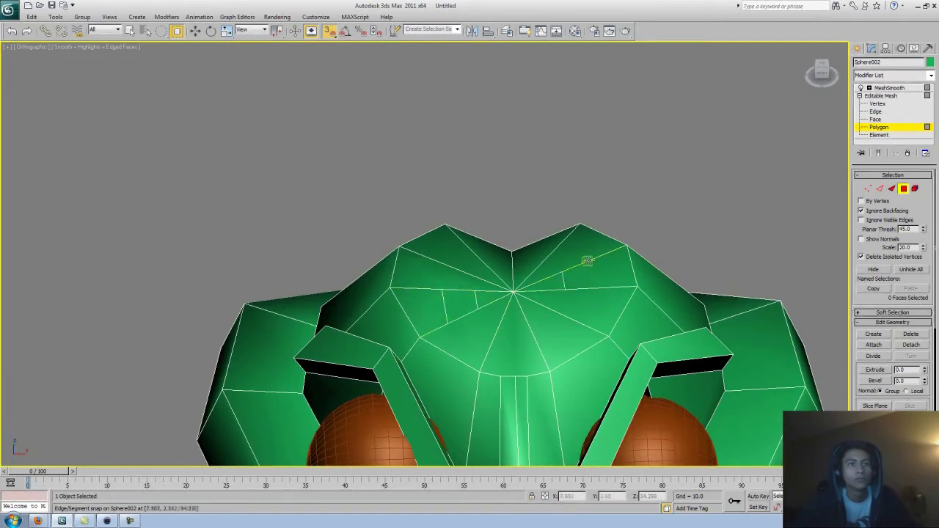
Cut a new edge across the top of the head, then clear the face selection.
mouse_move(629, 309)
alt+middle_down()
mouse_move(708, 251)
mouse_move(675, 193)
mouse_move(603, 279)
alt+middle_up()
key(e)
click(495, 222)
scroll(496, 222, down, 3)
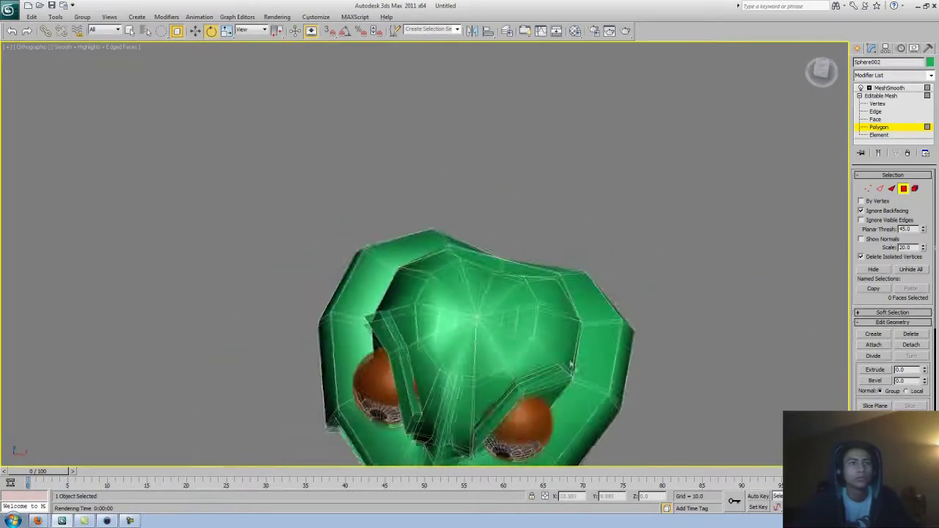
mouse_move(496, 223)
alt+middle_down()
mouse_move(584, 308)
mouse_move(512, 240)
alt+middle_up()
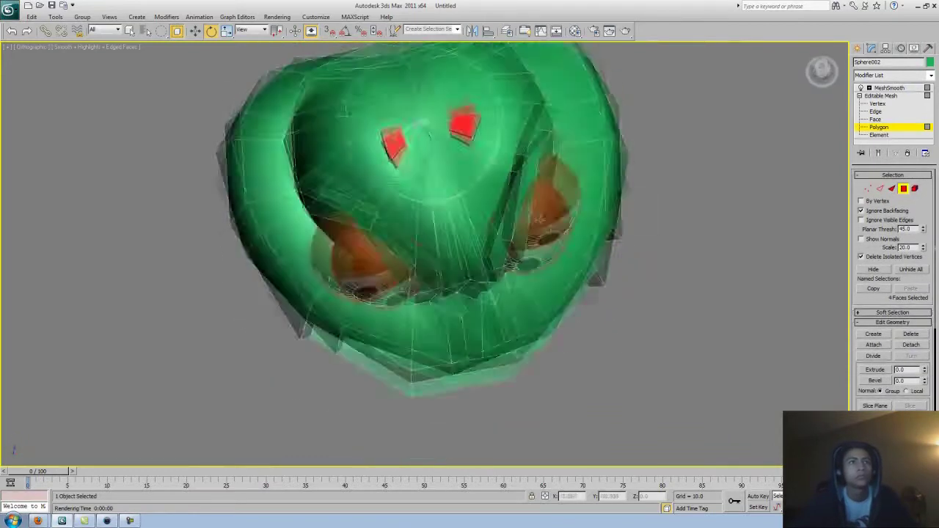
Extrude the four forehead faces upward into antenna stubs, with bevelling enabled.
drag(393, 136, 391, 117)
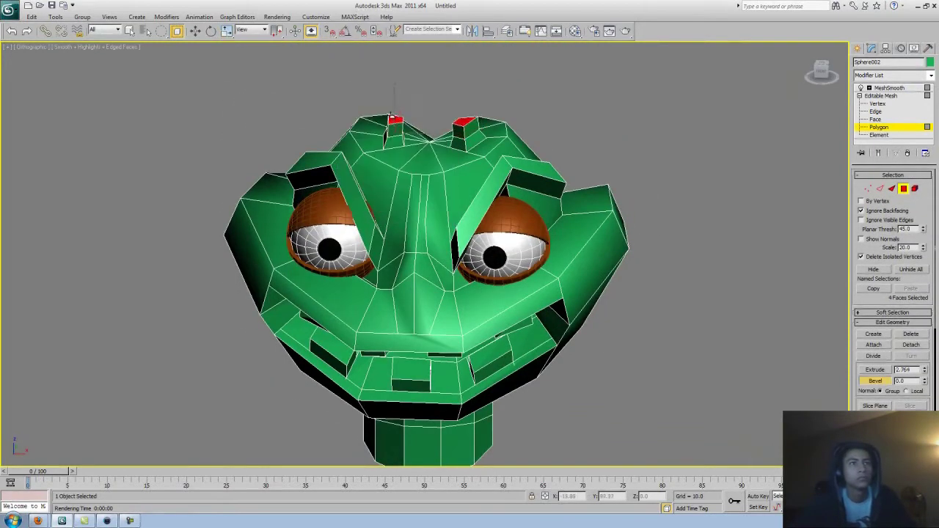
alt+middle_drag(426, 128, 427, 125)
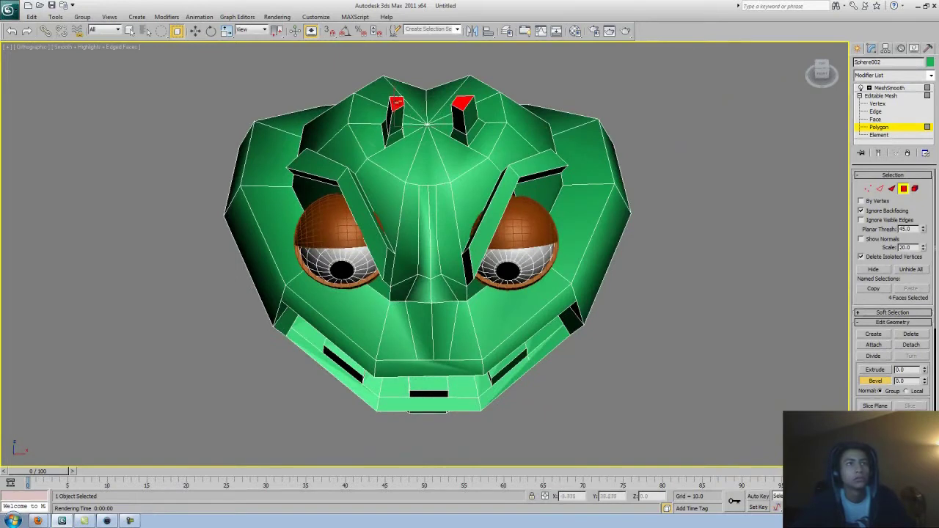
click(874, 381)
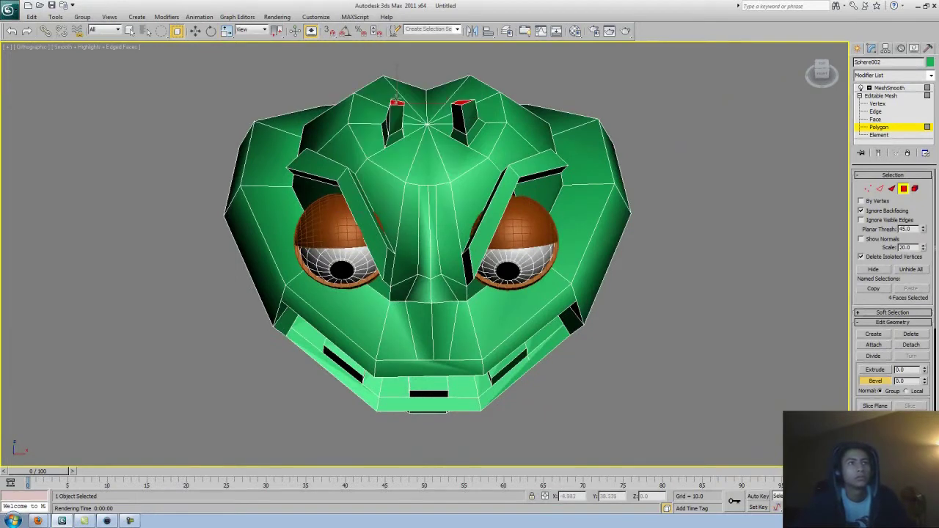
mouse_move(400, 46)
alt+middle_down()
mouse_move(629, 78)
mouse_move(329, 152)
alt+middle_up()
key(e)
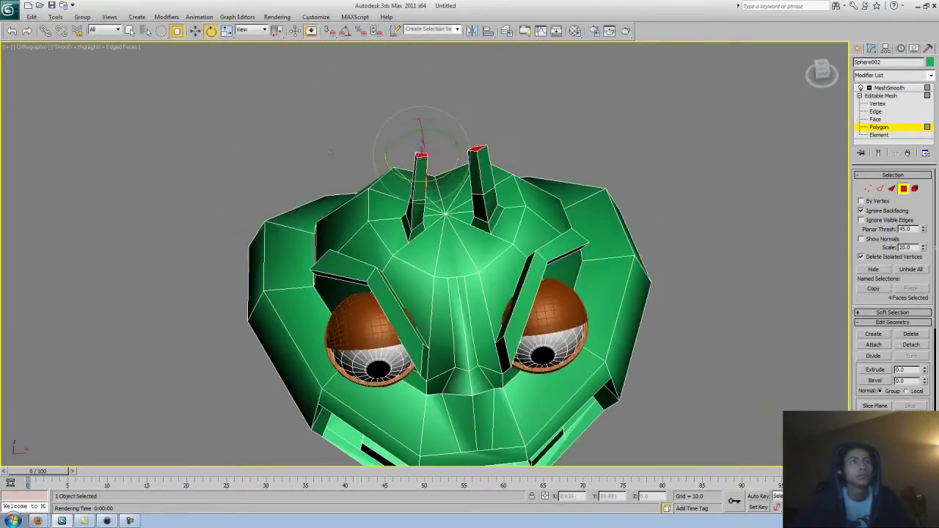
Bevel the antenna tip faces further upward into two thin stalks.
right_click(419, 152)
click(399, 182)
drag(418, 153, 409, 83)
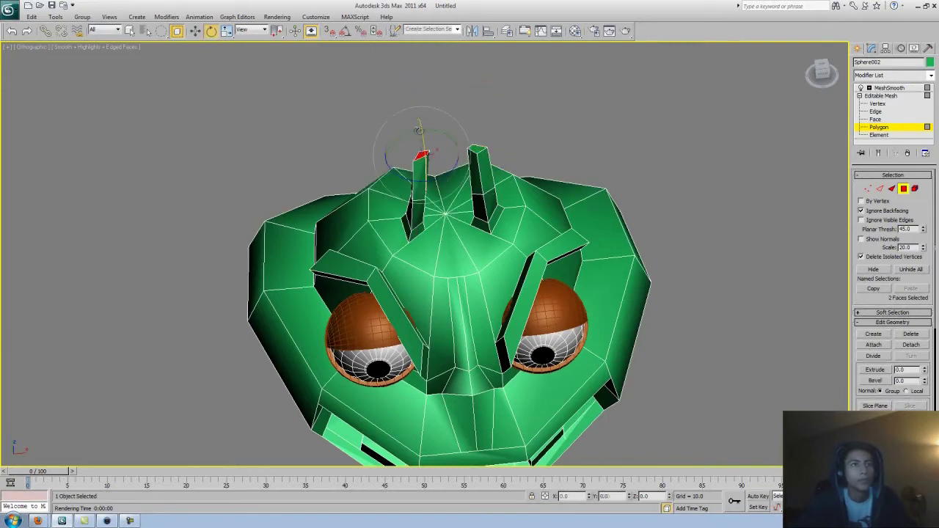
mouse_move(386, 146)
alt+middle_down()
mouse_move(425, 174)
mouse_move(414, 144)
alt+middle_up()
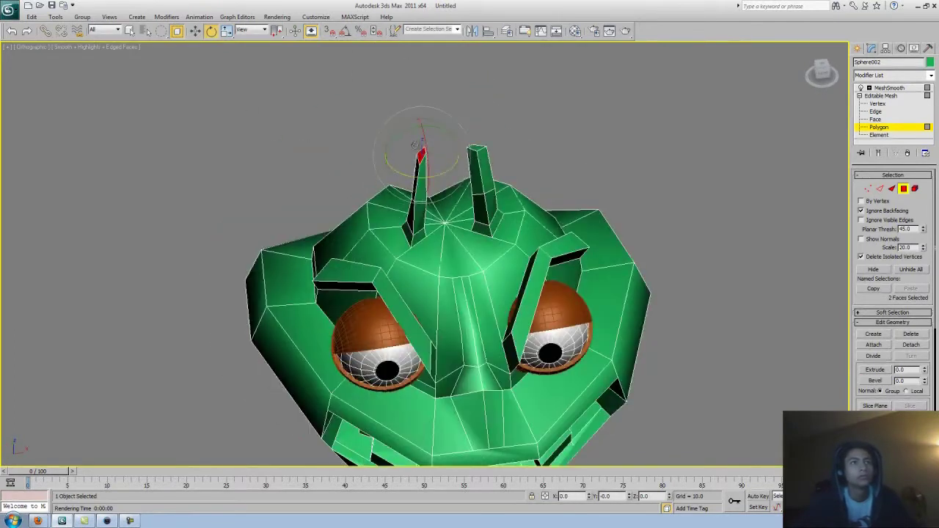
mouse_move(602, 156)
alt+middle_down()
mouse_move(671, 193)
mouse_move(638, 176)
alt+middle_up()
mouse_move(503, 217)
alt+middle_down()
mouse_move(588, 221)
mouse_move(527, 293)
alt+middle_up()
click(588, 222)
key(ctrl+z)
right_click(412, 314)
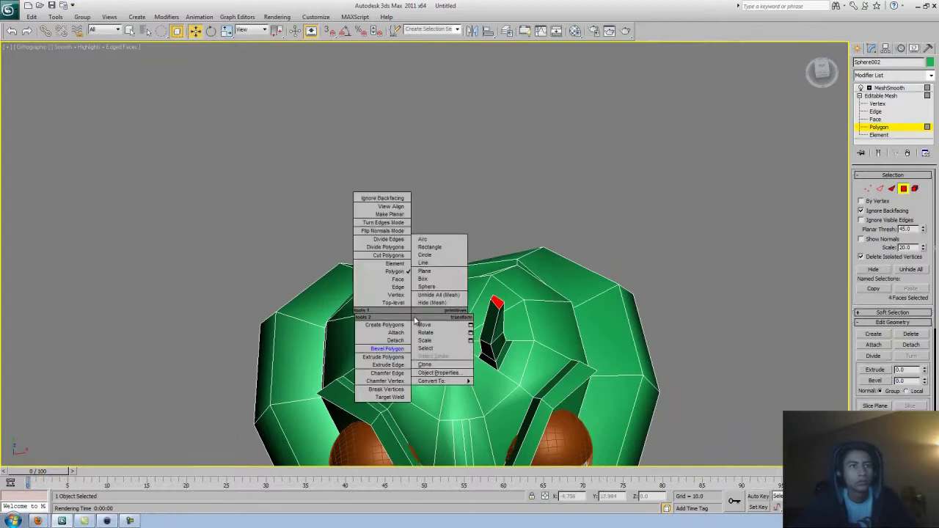
Bevel the antenna tips outward once more, cancel the extra bevel, and inspect the smoothed head.
click(432, 334)
drag(432, 334, 418, 279)
right_click(418, 275)
key(Escape)
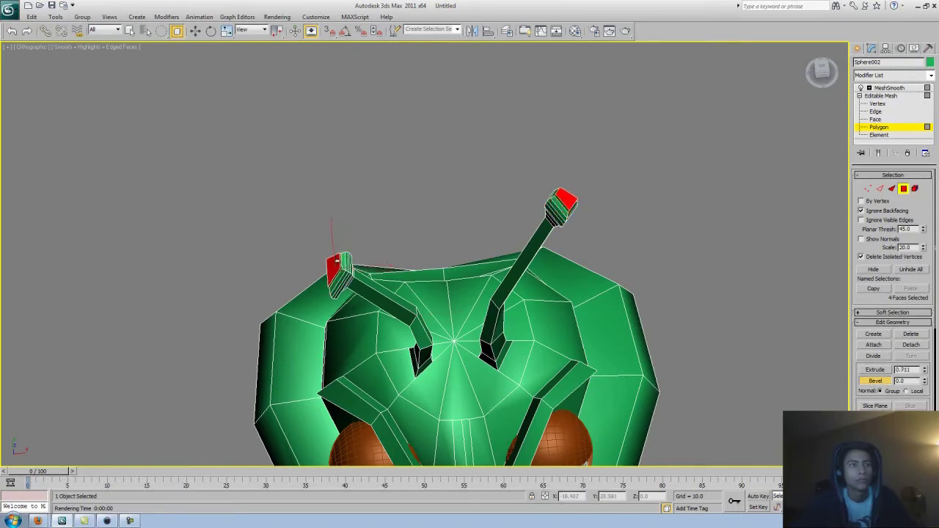
alt+middle_drag(531, 245, 570, 297)
scroll(570, 297, down, 3)
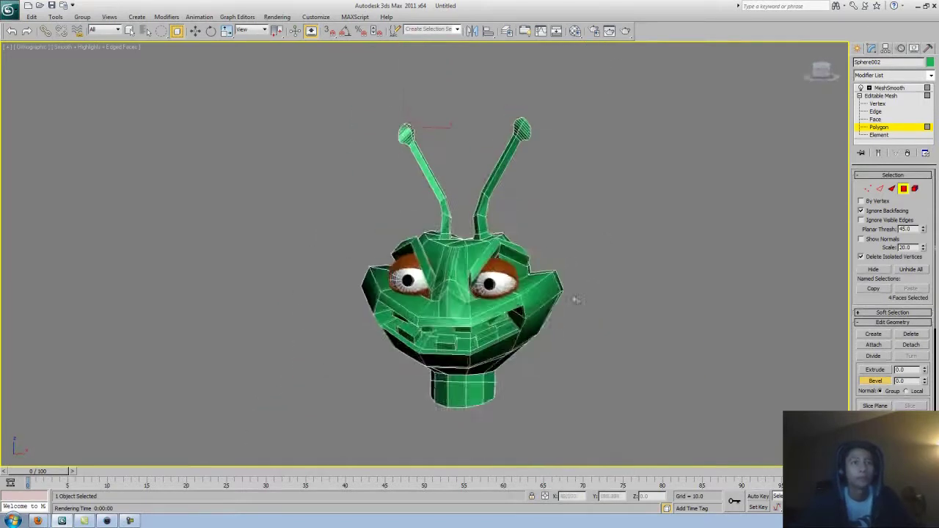
alt+middle_drag(591, 206, 558, 184)
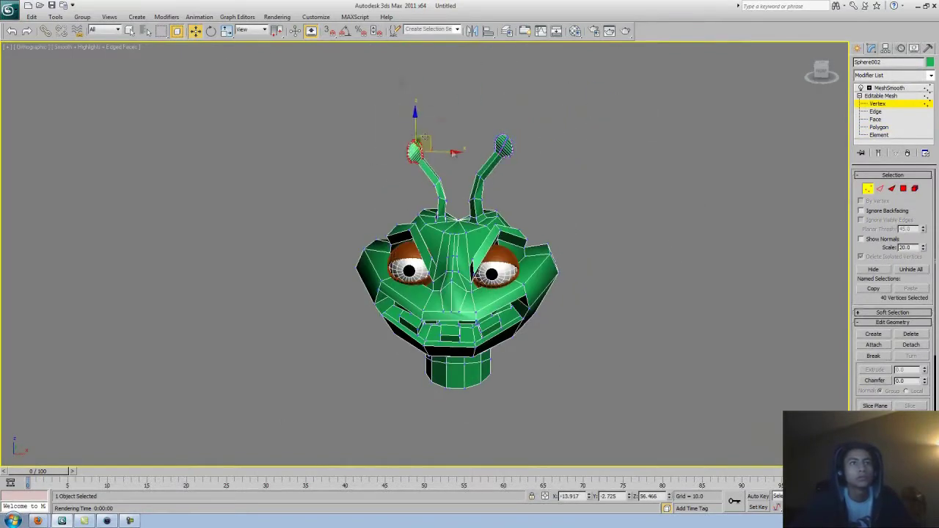
alt+middle_drag(424, 137, 608, 220)
Select the right antenna tip's vertices and bend them outward.
click(639, 266)
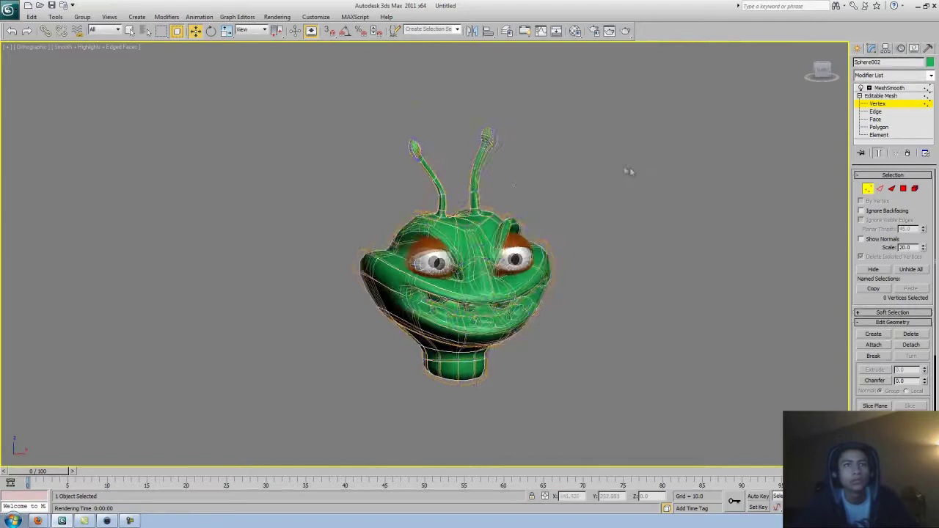
alt+middle_drag(629, 173, 580, 125)
drag(576, 128, 603, 89)
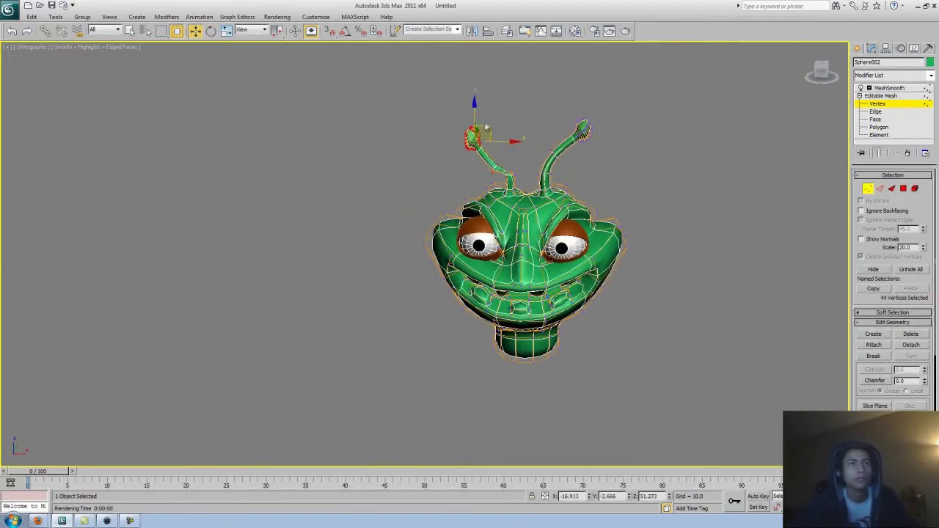
alt+middle_drag(446, 118, 528, 221)
scroll(529, 220, up, 3)
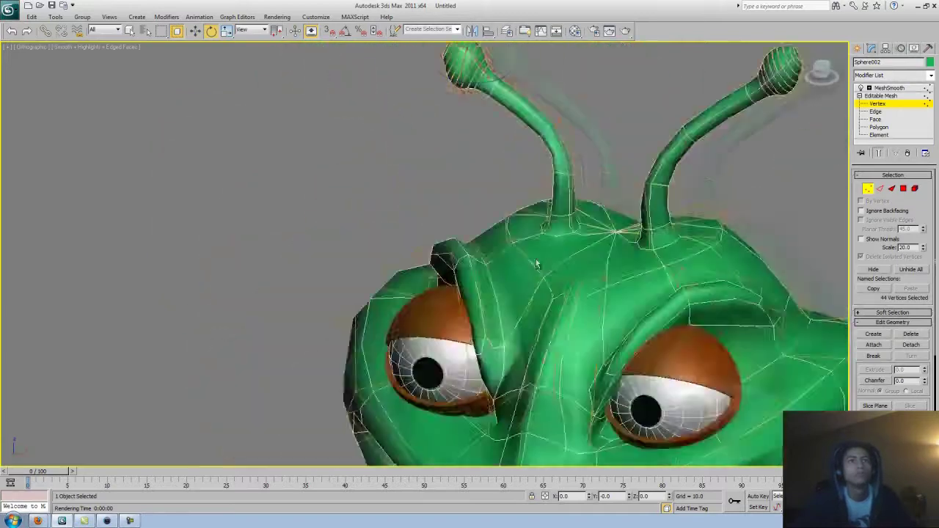
mouse_move(575, 266)
alt+middle_down()
mouse_move(522, 144)
mouse_move(579, 279)
alt+middle_up()
scroll(587, 308, down, 3)
click(594, 313)
mouse_move(594, 314)
alt+middle_down()
mouse_move(555, 325)
mouse_move(650, 275)
alt+middle_up()
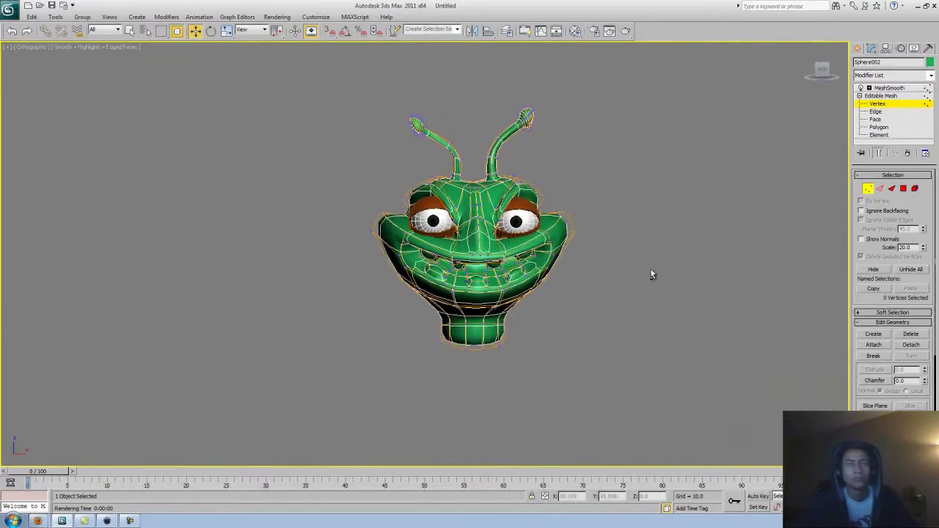
mouse_move(594, 303)
alt+middle_down()
mouse_move(587, 325)
mouse_move(692, 335)
mouse_move(557, 320)
mouse_move(521, 301)
mouse_move(558, 308)
mouse_move(609, 294)
mouse_move(572, 289)
mouse_move(616, 242)
mouse_move(813, 162)
alt+middle_up()
scroll(543, 327, up, 3)
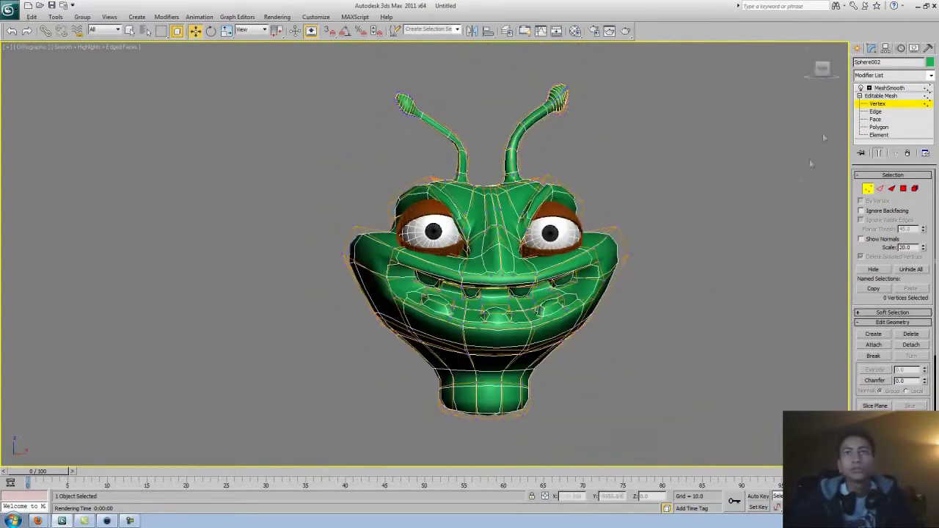
Turn on smoothing and render close-up previews of the alien head.
click(889, 87)
key(shift+q)
scroll(371, 104, up, 3)
key(shift+q)
mouse_move(372, 105)
alt+middle_down()
mouse_move(387, 192)
mouse_move(528, 281)
alt+middle_up()
click(878, 126)
right_click(481, 268)
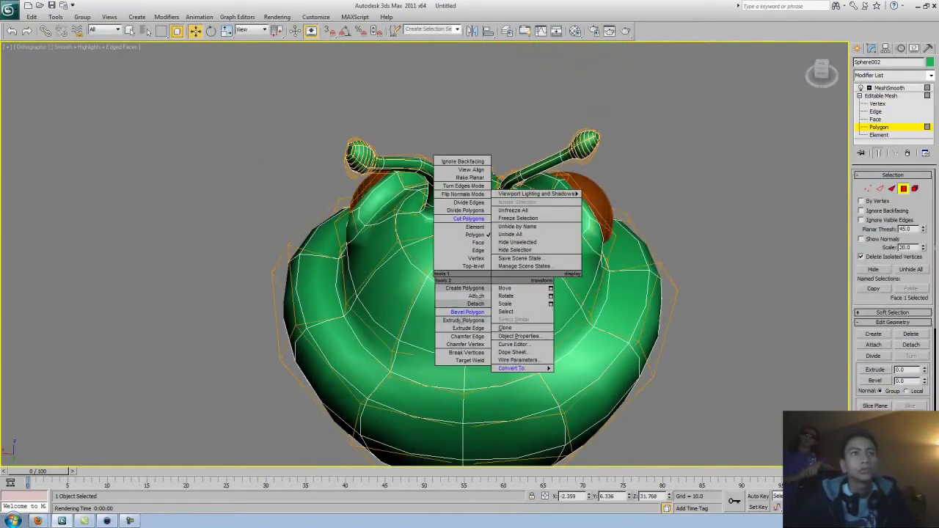
Bevel a selected polygon on the head inward.
click(477, 253)
mouse_move(478, 253)
alt+middle_down()
mouse_move(459, 284)
mouse_move(473, 270)
mouse_move(510, 295)
mouse_move(494, 200)
mouse_move(517, 236)
alt+middle_up()
right_click(516, 236)
click(489, 264)
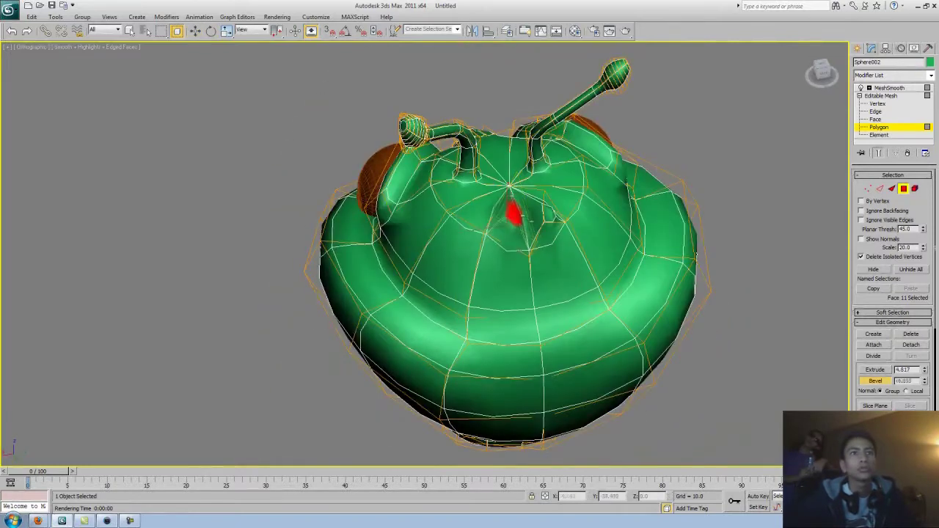
right_click(521, 202)
mouse_move(521, 202)
alt+middle_down()
mouse_move(544, 211)
mouse_move(535, 272)
alt+middle_up()
key(e)
Bevel the two faces at the head's centre slightly and adjust them with move and rotate.
click(535, 272)
drag(535, 272, 541, 290)
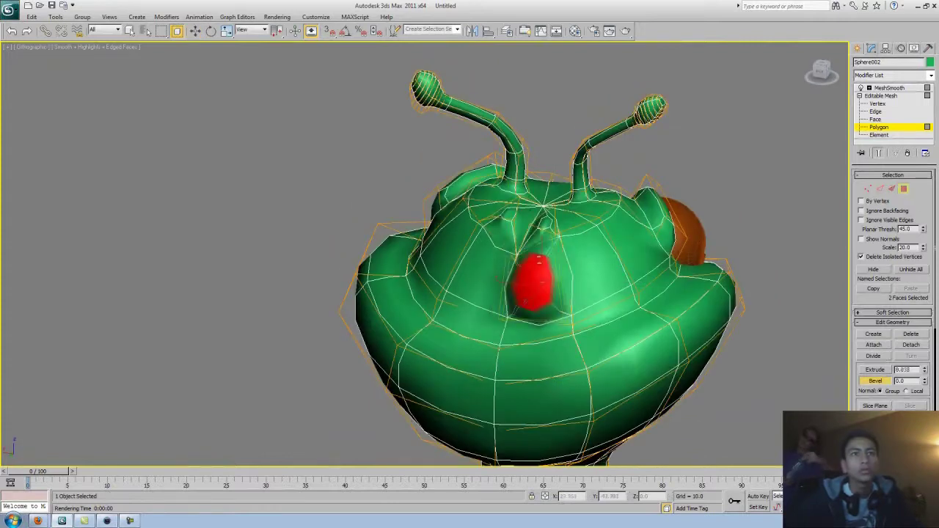
right_click(534, 248)
alt+middle_drag(534, 248, 556, 255)
key(e)
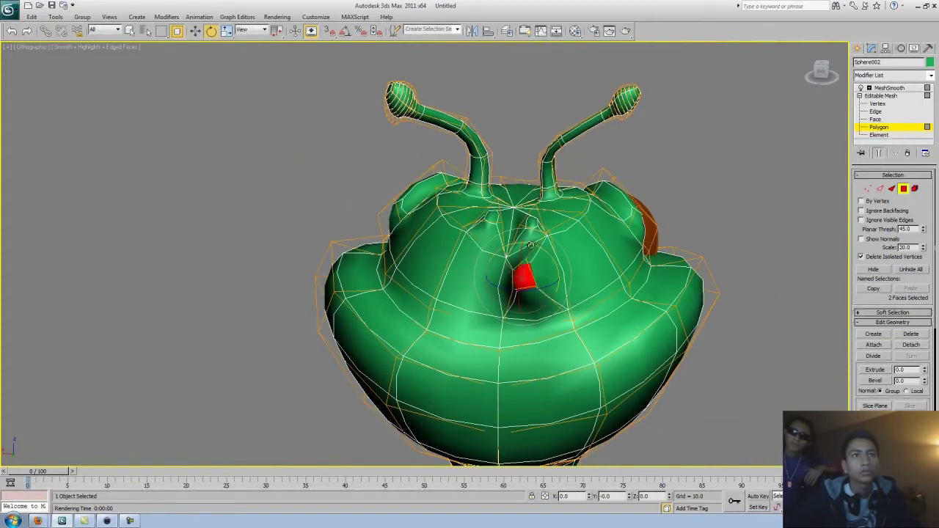
key(w)
alt+middle_drag(559, 290, 431, 290)
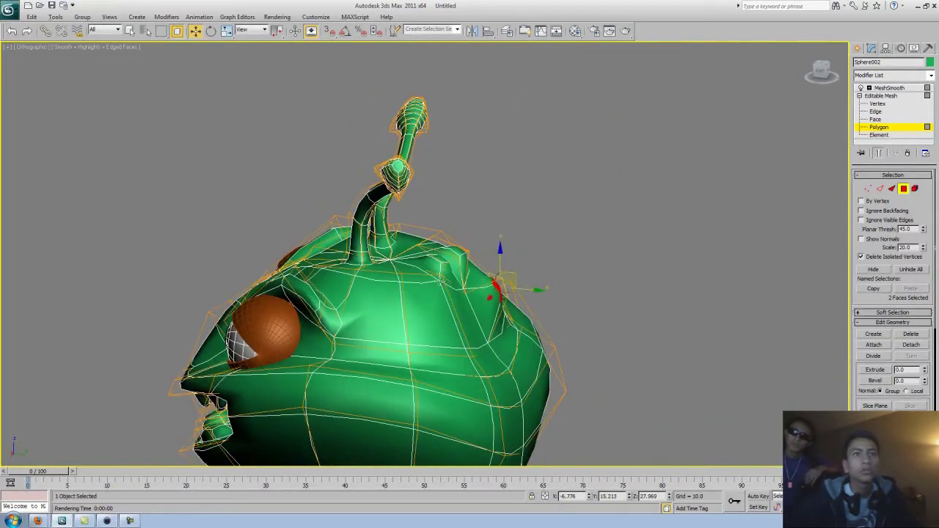
mouse_move(431, 290)
alt+middle_down()
mouse_move(448, 261)
mouse_move(415, 299)
alt+middle_up()
key(e)
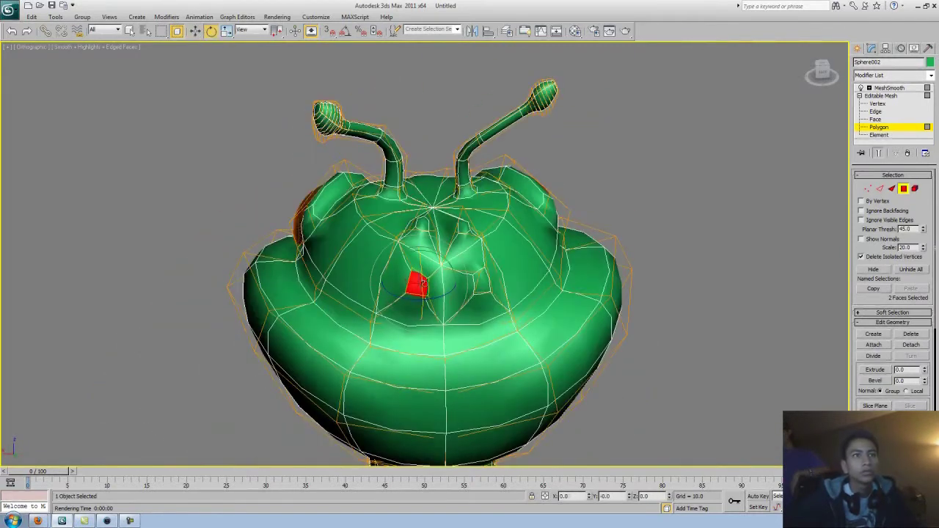
alt+middle_drag(415, 285, 506, 273)
key(w)
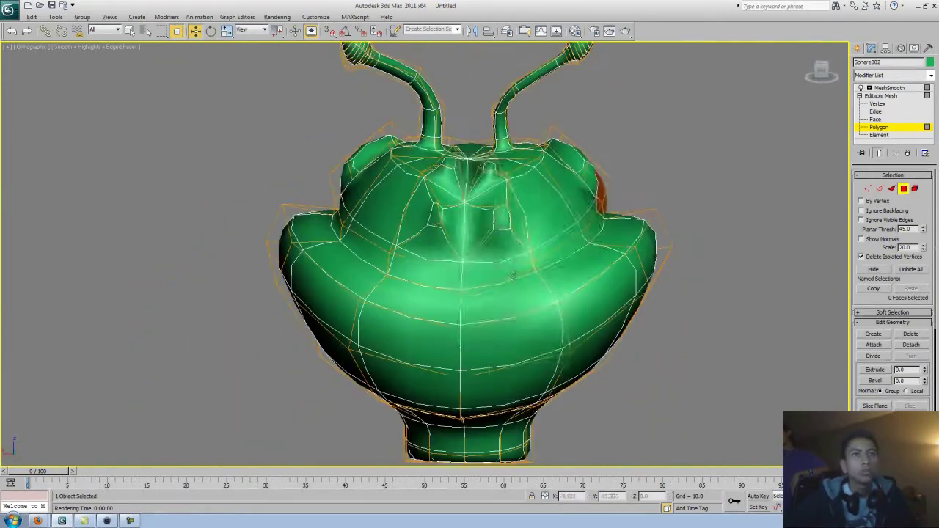
Bevel a polygon on the back of the head, pushing it into the head.
click(499, 273)
right_click(517, 273)
click(489, 302)
drag(490, 275, 496, 284)
mouse_move(522, 256)
alt+middle_down()
mouse_move(559, 267)
mouse_move(522, 247)
mouse_move(597, 271)
mouse_move(514, 242)
mouse_move(477, 176)
alt+middle_up()
key(e)
key(w)
Bevel that back polygon again, reposition it, and render a preview.
right_click(504, 233)
click(529, 253)
click(536, 209)
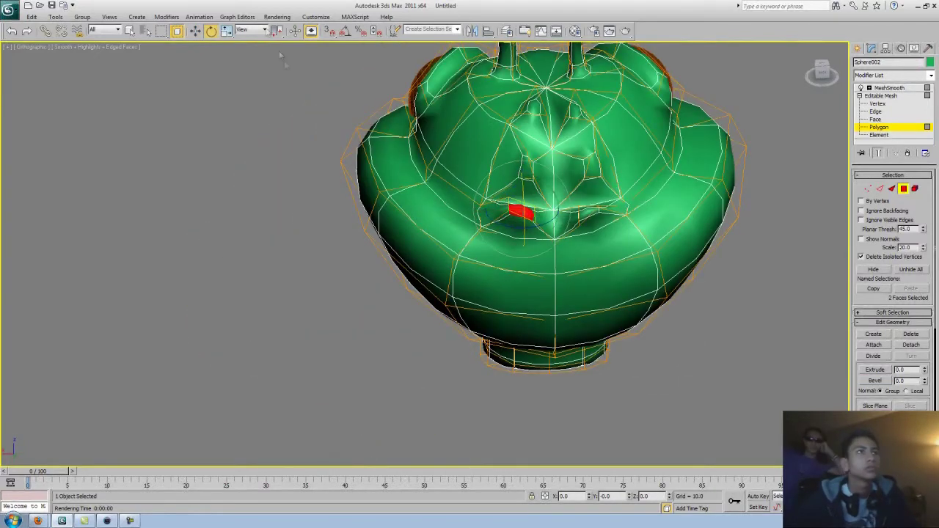
key(w)
alt+middle_drag(520, 176, 546, 201)
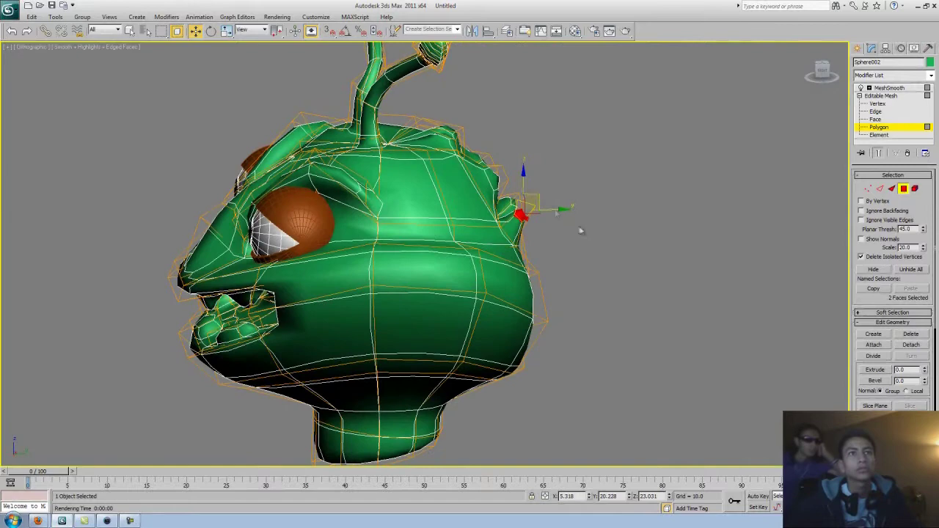
alt+middle_drag(580, 230, 587, 231)
mouse_move(544, 200)
alt+middle_down()
mouse_move(609, 224)
mouse_move(207, 64)
alt+middle_up()
key(e)
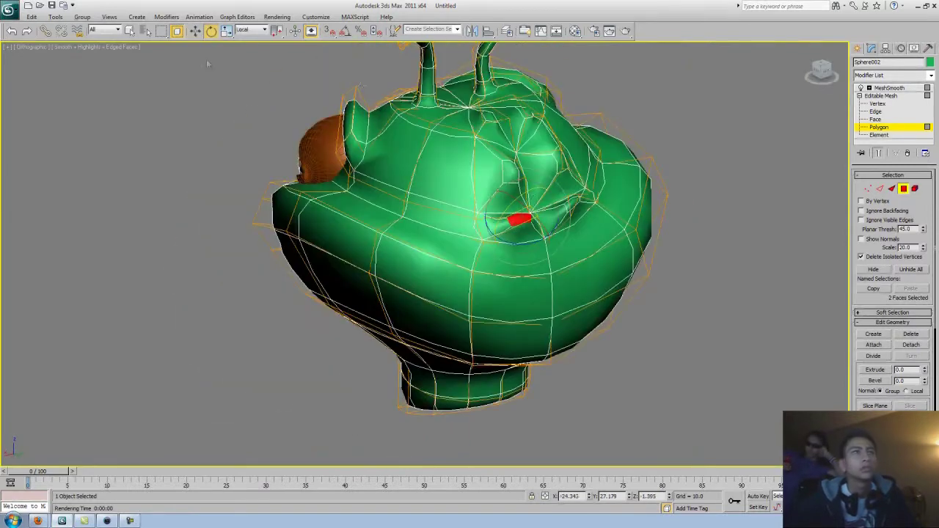
mouse_move(546, 222)
alt+middle_down()
mouse_move(535, 229)
mouse_move(649, 303)
mouse_move(440, 278)
mouse_move(480, 233)
alt+middle_up()
key(shift+q)
right_click(480, 233)
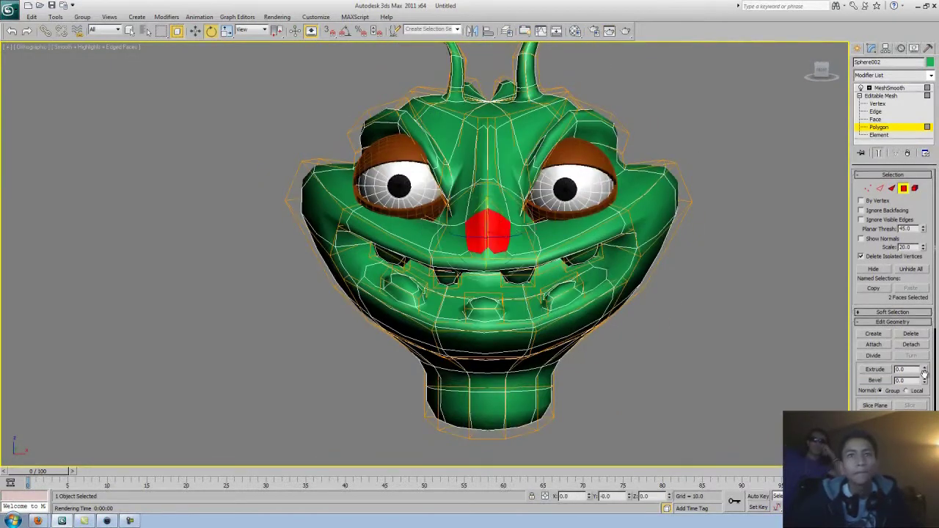
Bevel the selected faces, then move and scale a single face on the lower back.
mouse_move(660, 337)
alt+middle_down()
mouse_move(744, 335)
mouse_move(637, 389)
mouse_move(667, 368)
mouse_move(646, 361)
mouse_move(702, 380)
mouse_move(683, 367)
alt+middle_up()
click(875, 380)
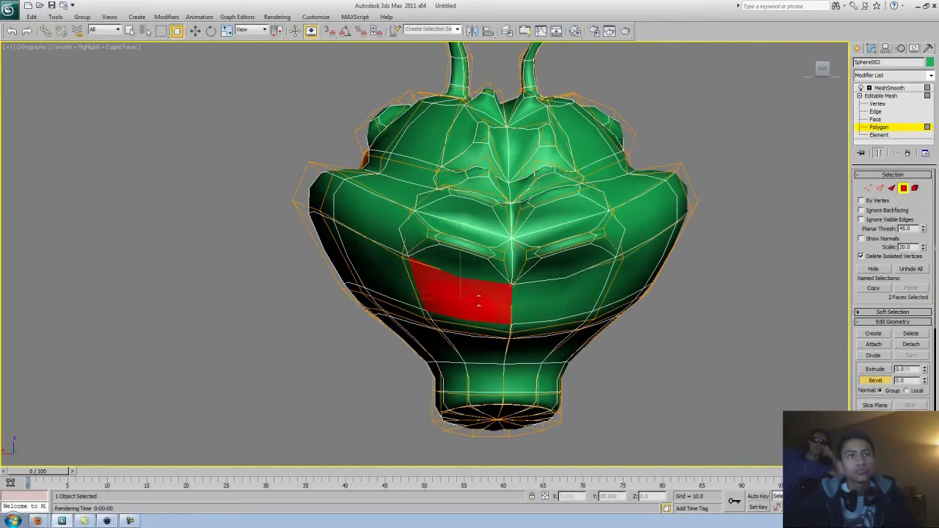
click(580, 292)
key(w)
mouse_move(580, 292)
alt+middle_down()
mouse_move(573, 308)
mouse_move(485, 279)
mouse_move(359, 257)
mouse_move(238, 262)
mouse_move(315, 267)
alt+middle_up()
key(r)
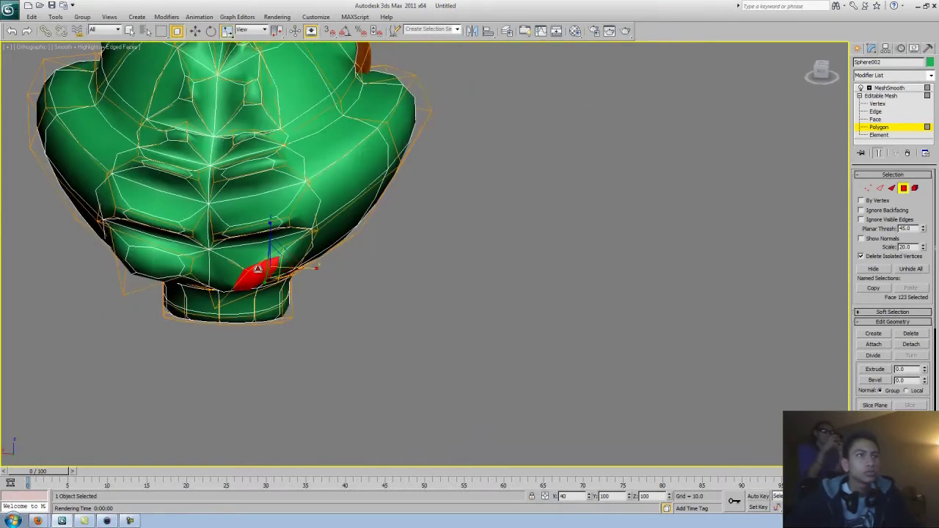
mouse_move(182, 266)
alt+middle_down()
mouse_move(187, 220)
mouse_move(194, 242)
alt+middle_up()
Move a different face near the neck into place and render a preview.
click(194, 236)
key(w)
mouse_move(274, 234)
alt+middle_down()
mouse_move(242, 233)
mouse_move(477, 246)
alt+middle_up()
key(q)
mouse_move(614, 245)
alt+middle_down()
mouse_move(579, 228)
mouse_move(587, 218)
mouse_move(543, 214)
alt+middle_up()
key(w)
alt+middle_drag(488, 246, 536, 264)
key(shift+q)
Select a face on the lower back, viewed from below, and rotate it.
mouse_move(411, 147)
alt+middle_down()
mouse_move(336, 60)
mouse_move(353, 82)
alt+middle_up()
mouse_move(382, 114)
alt+middle_down()
mouse_move(587, 242)
mouse_move(793, 352)
mouse_move(707, 355)
mouse_move(787, 330)
mouse_move(705, 355)
mouse_move(755, 354)
mouse_move(711, 324)
mouse_move(826, 178)
mouse_move(742, 234)
mouse_move(780, 284)
mouse_move(757, 283)
mouse_move(466, 42)
mouse_move(377, 252)
mouse_move(352, 257)
mouse_move(302, 231)
mouse_move(308, 296)
mouse_move(319, 276)
mouse_move(486, 312)
mouse_move(429, 273)
mouse_move(229, 348)
alt+middle_up()
click(377, 251)
key(e)
Turn on vertex snapping and start building polygons on the left side of the head.
alt+middle_drag(162, 320, 487, 272)
right_click(486, 273)
click(440, 310)
right_click(331, 34)
click(489, 193)
alt+middle_drag(489, 192, 484, 227)
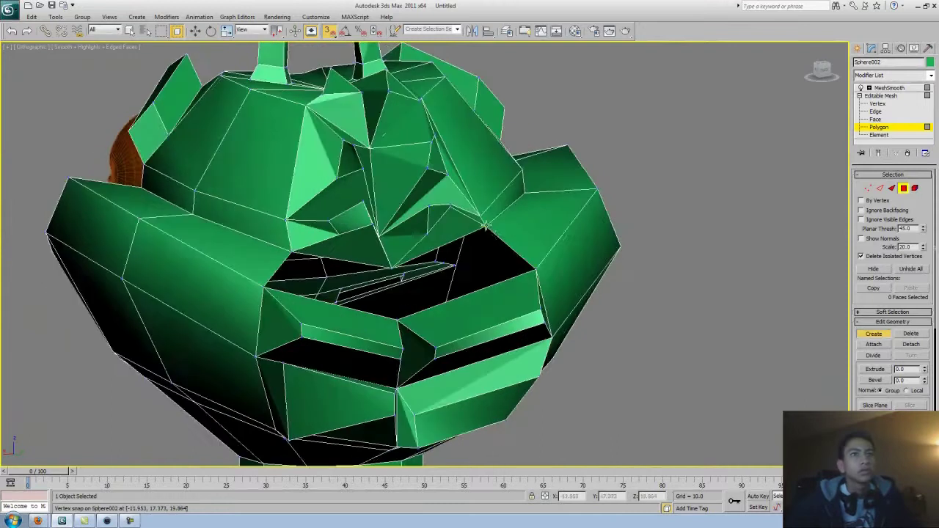
Discard the misplaced new polygon and stop polygon creation.
right_click(155, 358)
click(148, 307)
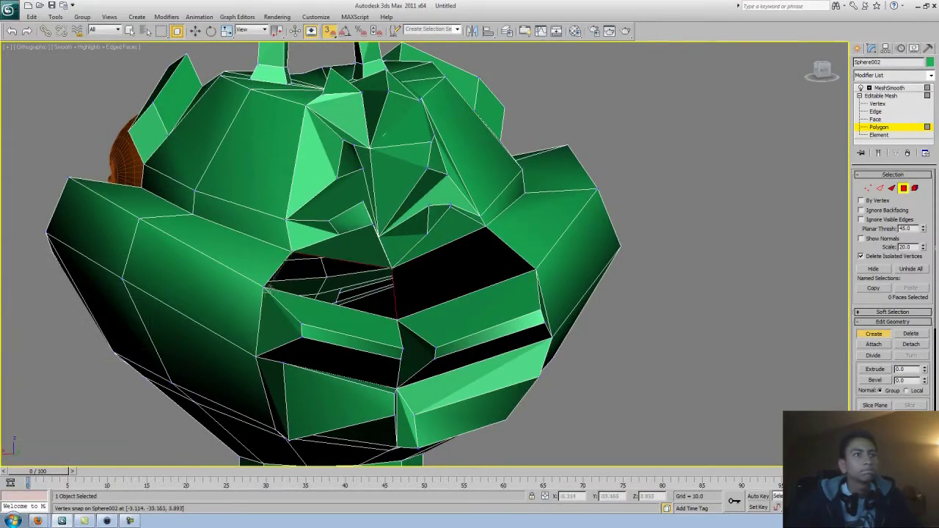
right_click(676, 366)
click(653, 345)
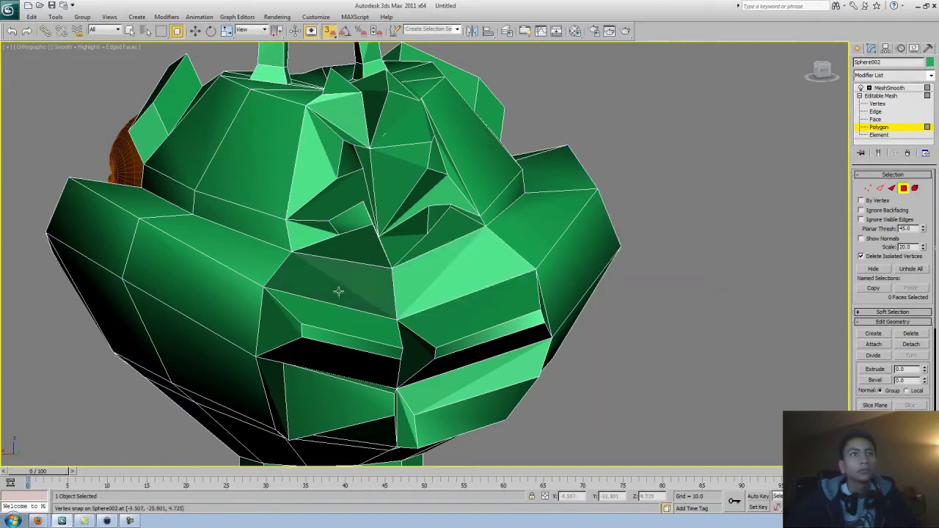
alt+middle_drag(346, 287, 681, 354)
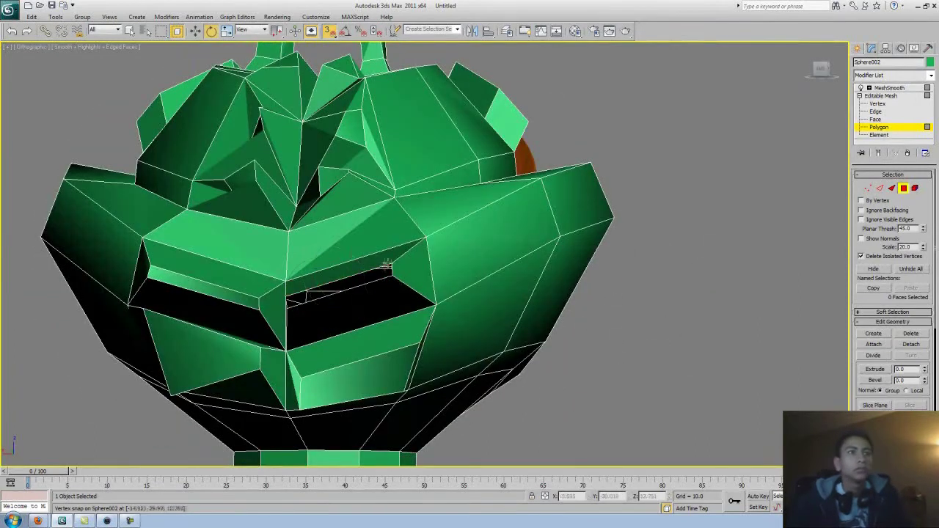
mouse_move(250, 287)
alt+middle_down()
mouse_move(504, 270)
mouse_move(447, 308)
mouse_move(513, 287)
alt+middle_up()
Build new polygons closing the front hole and the left hole.
click(503, 270)
right_click(597, 213)
click(573, 190)
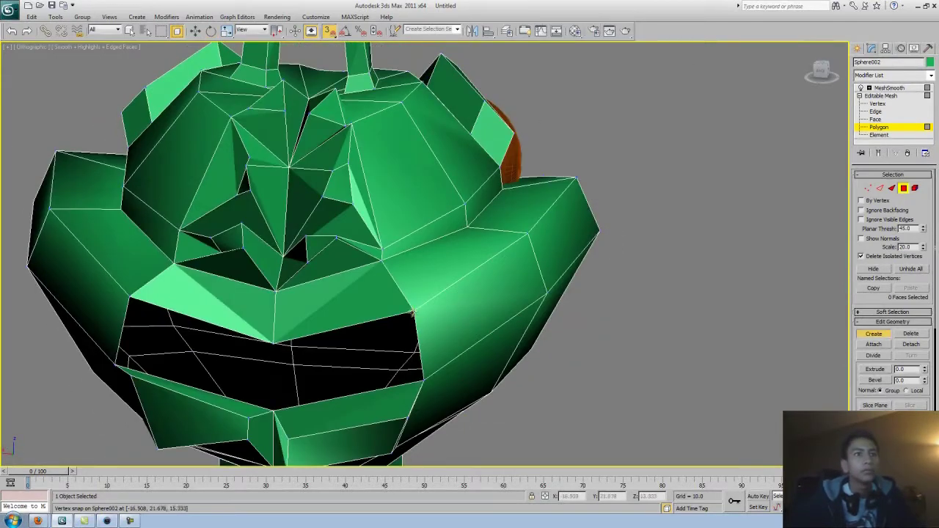
double_click(412, 312)
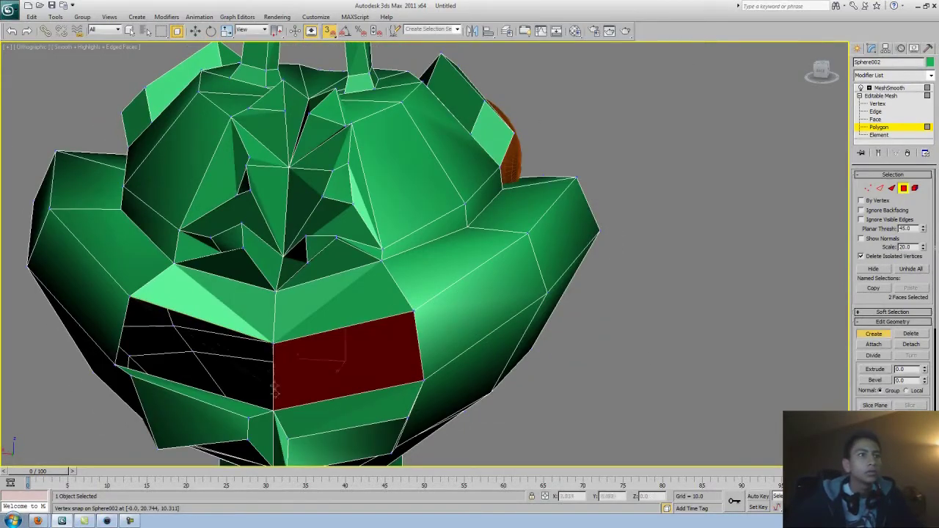
double_click(115, 364)
Undo the two newly created polygons and re-inspect the whole head.
alt+middle_drag(655, 392, 587, 344)
key(ctrl+z)
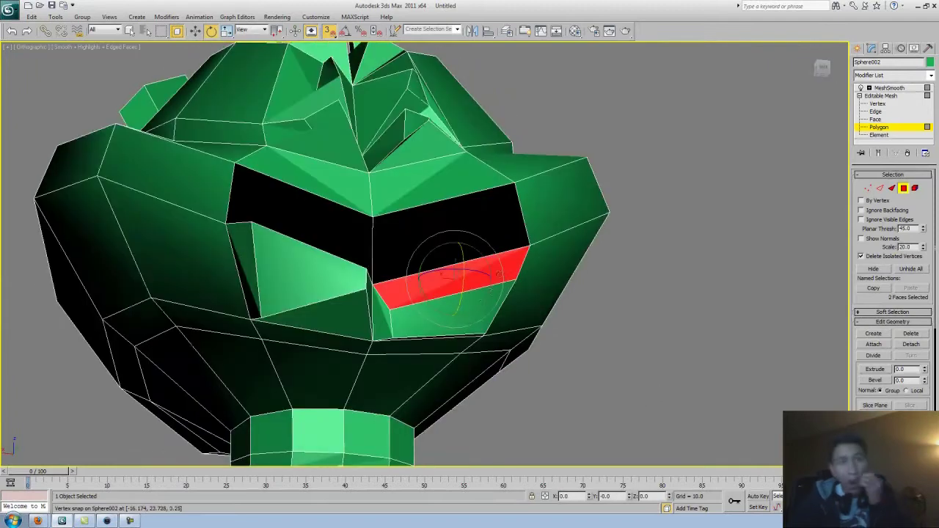
key(ctrl+z)
key(ctrl+z)
alt+middle_drag(338, 289, 423, 153)
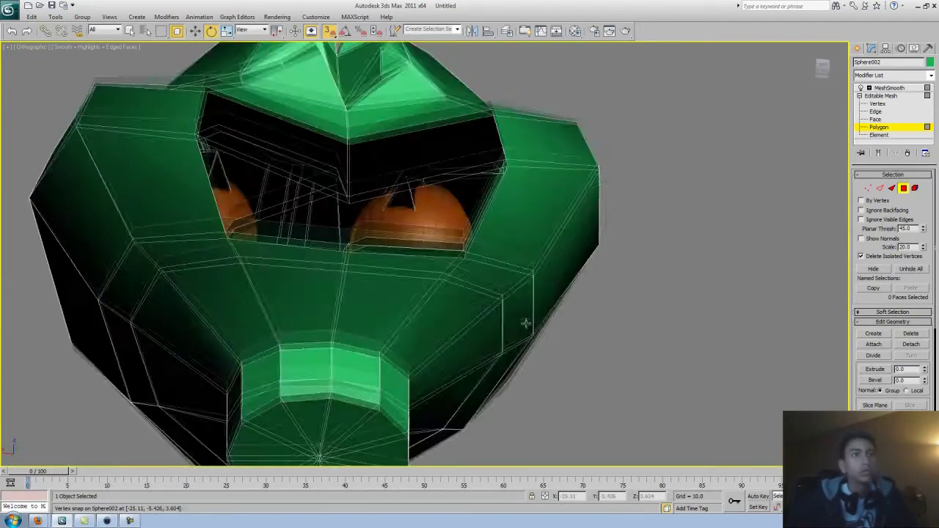
mouse_move(253, 126)
alt+middle_down()
mouse_move(328, 321)
mouse_move(645, 323)
alt+middle_up()
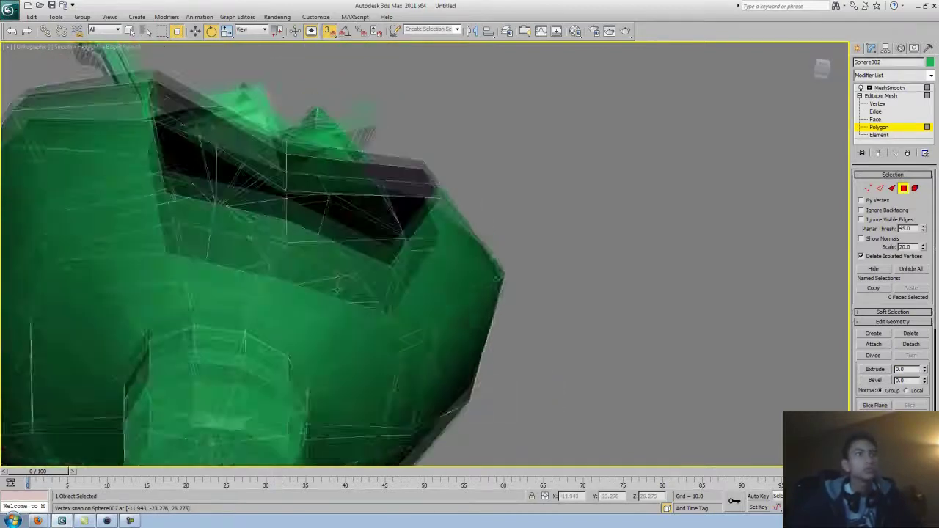
Close a new polygon over the hole near the neck from a low angle.
right_click(645, 323)
click(664, 349)
alt+middle_drag(342, 304, 721, 362)
right_click(671, 226)
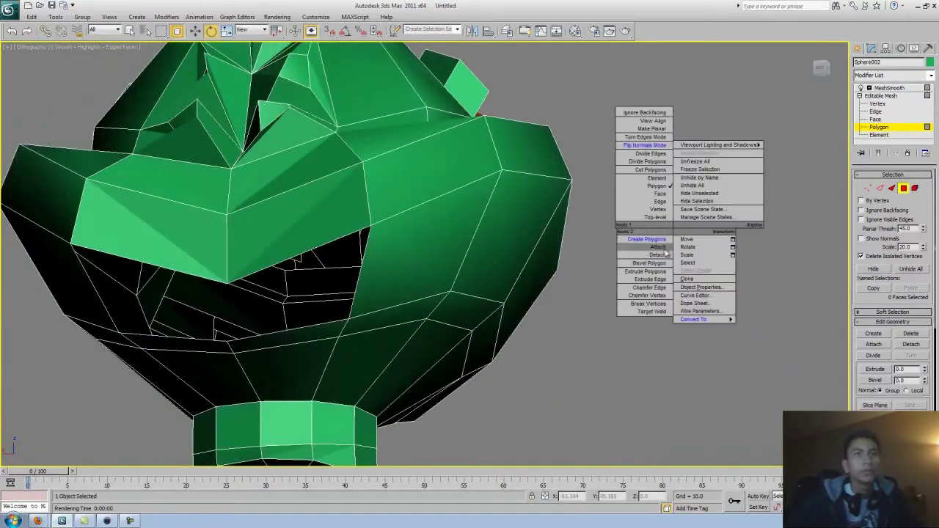
click(639, 235)
alt+middle_drag(639, 235, 403, 371)
alt+middle_drag(476, 237, 507, 103)
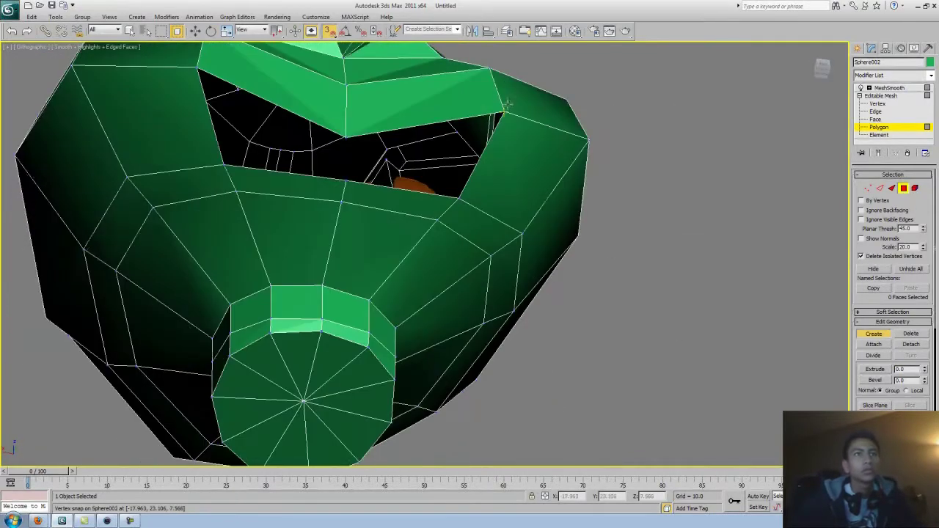
click(496, 110)
Patch the upper-left hole with a new polygon, then clear the face selection.
key(e)
click(147, 118)
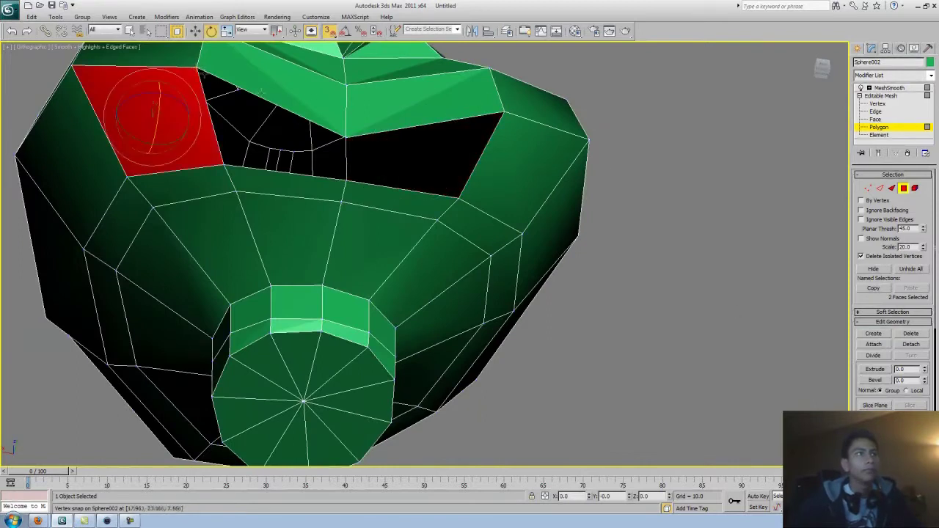
right_click(675, 212)
click(642, 222)
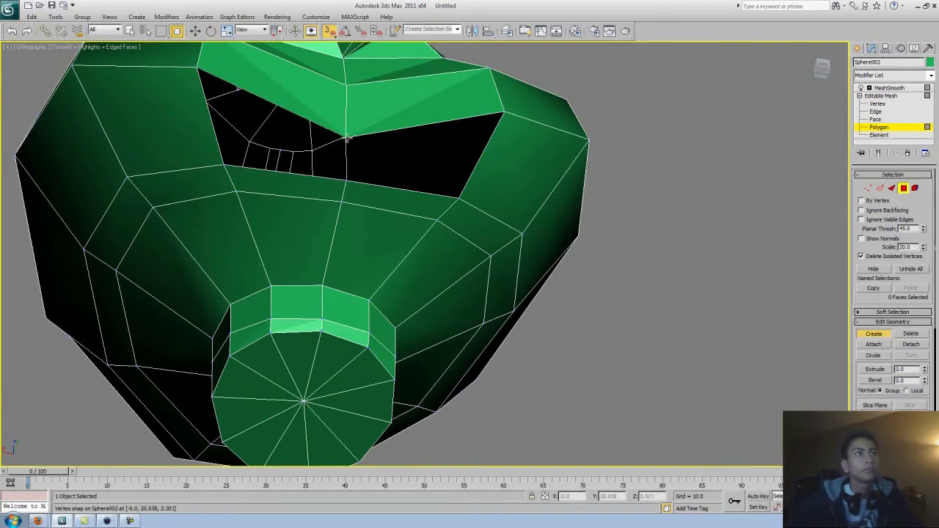
click(226, 164)
click(430, 164)
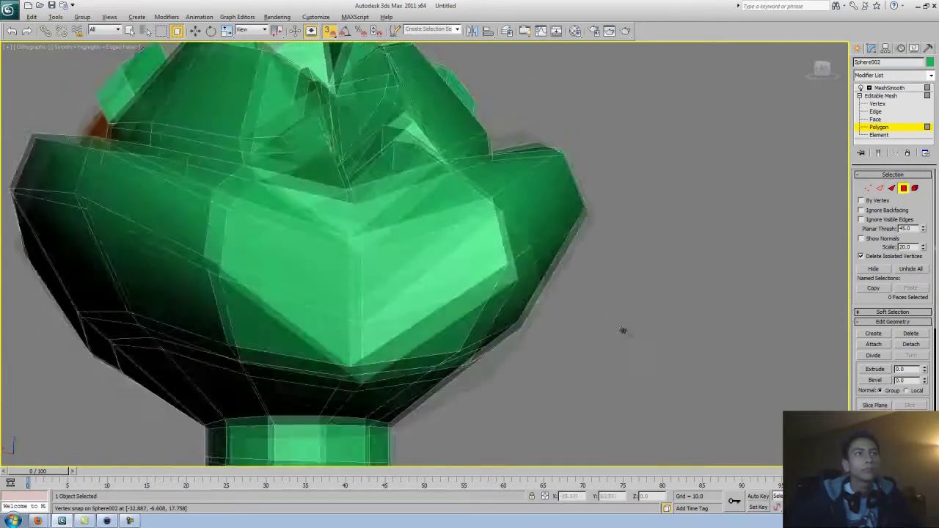